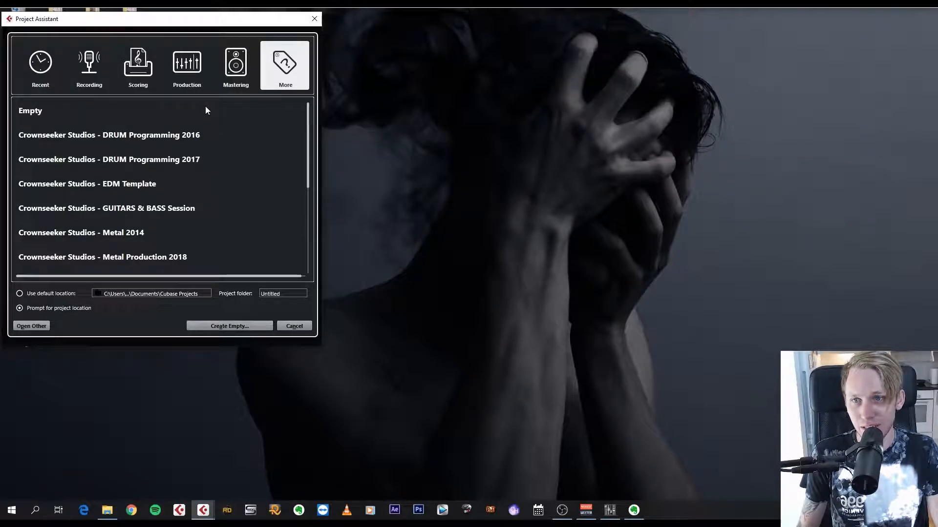
Step: Create an empty project in the TESTS folder and show its timeline from bar 1
{"action": "left_click", "coordinate": [68, 108]}
{"action": "left_click", "coordinate": [227, 327]}
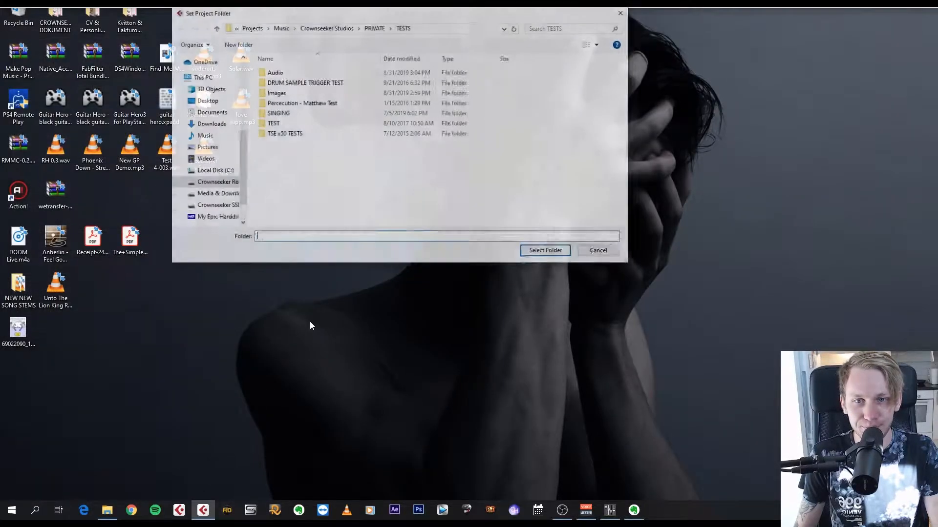
{"action": "left_click", "coordinate": [546, 252]}
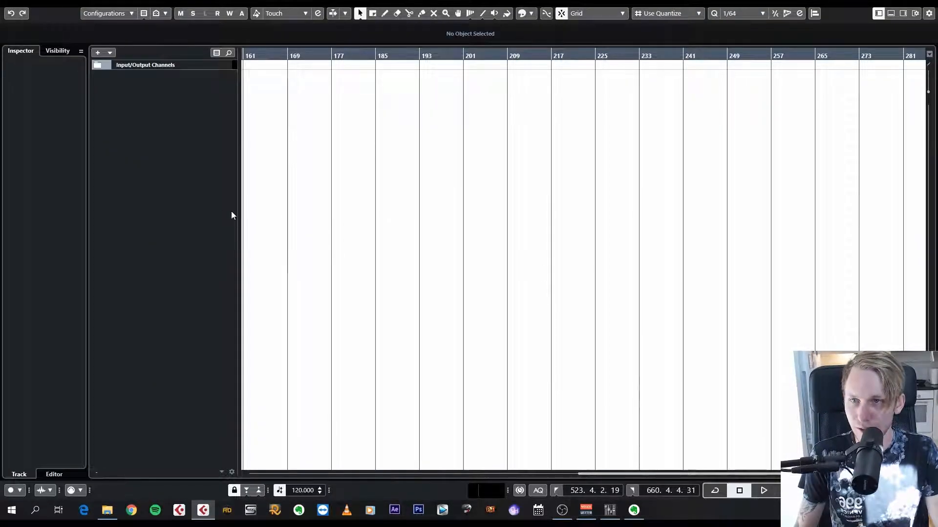
{"action": "scroll", "coordinate": [339, 209], "scroll_direction": "up", "scroll_amount": 3}
{"action": "left_click_drag", "start_coordinate": [341, 210], "coordinate": [359, 218]}
{"action": "scroll", "coordinate": [361, 215], "scroll_direction": "up", "scroll_amount": 3}
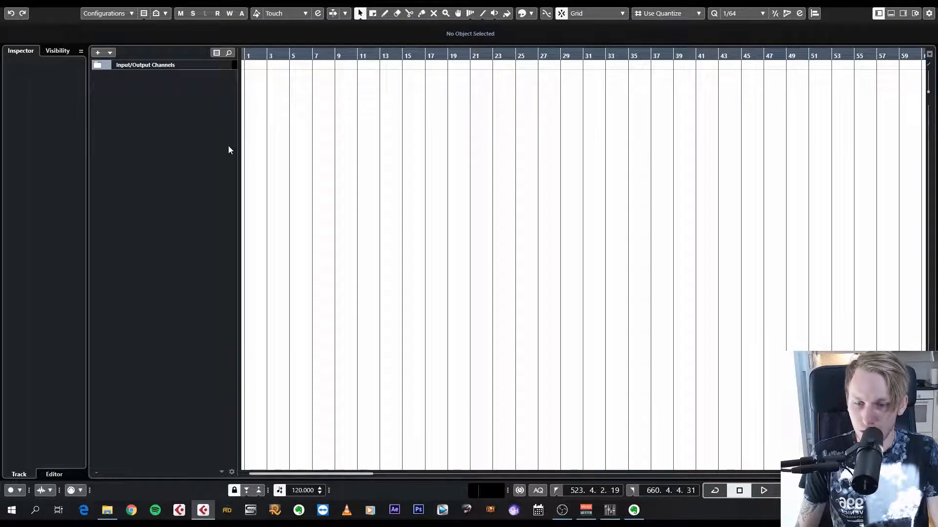
{"action": "left_click", "coordinate": [204, 1]}
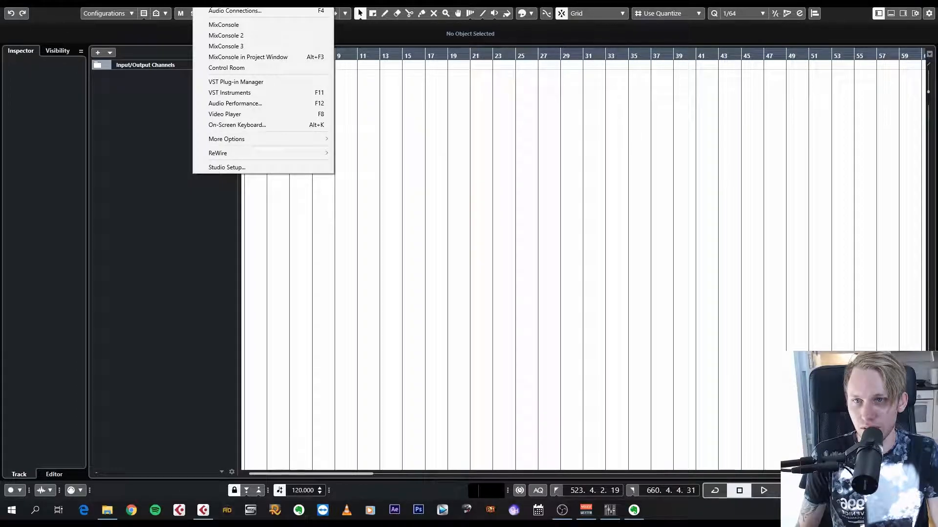
{"action": "mouse_move", "coordinate": [176, 2]}
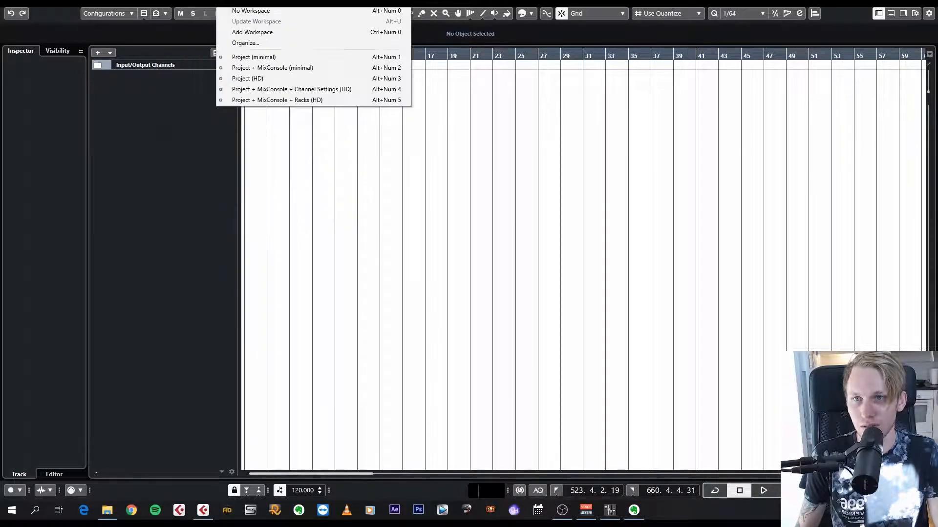
{"action": "mouse_move", "coordinate": [233, 2]}
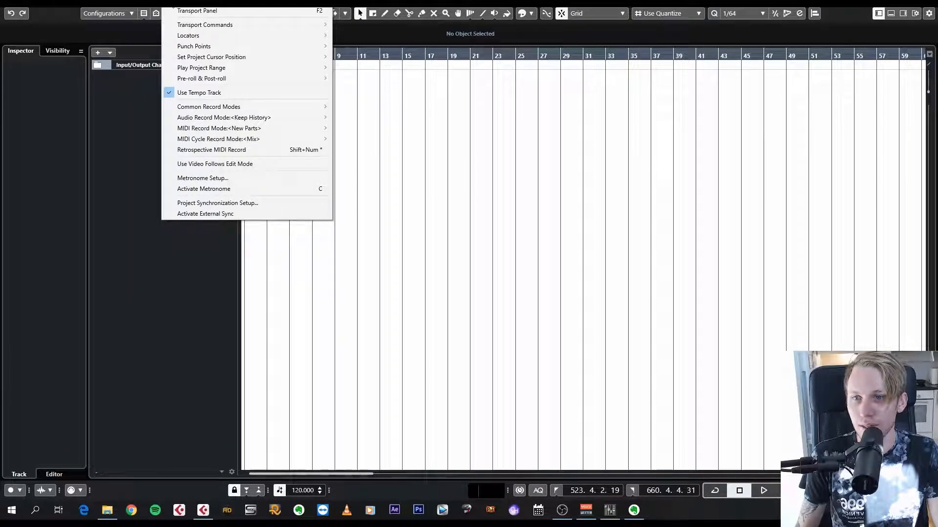
{"action": "mouse_move", "coordinate": [205, 2]}
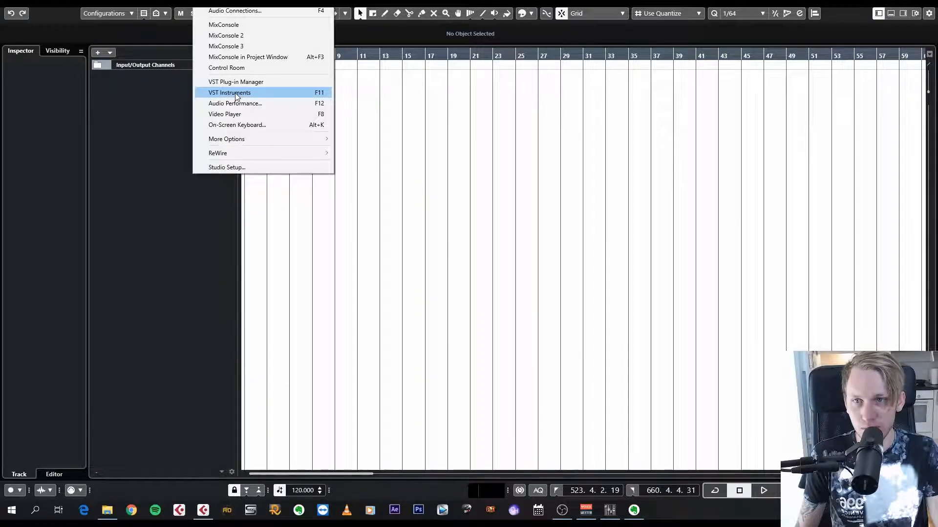
{"action": "left_click", "coordinate": [398, 104]}
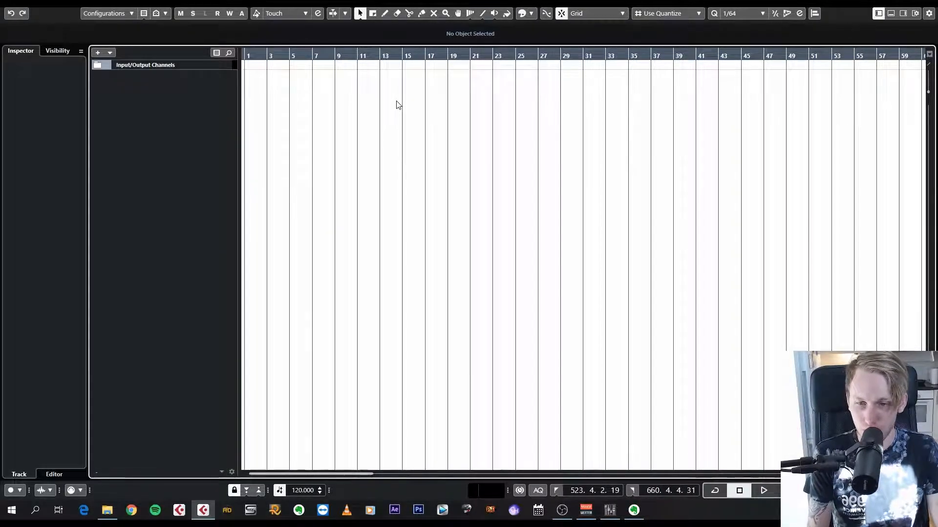
Step: Open the VST Instruments window and place it over the empty arrangement area, clear of the track list
{"action": "key", "text": "F11"}
{"action": "left_click_drag", "start_coordinate": [235, 102], "coordinate": [532, 79]}
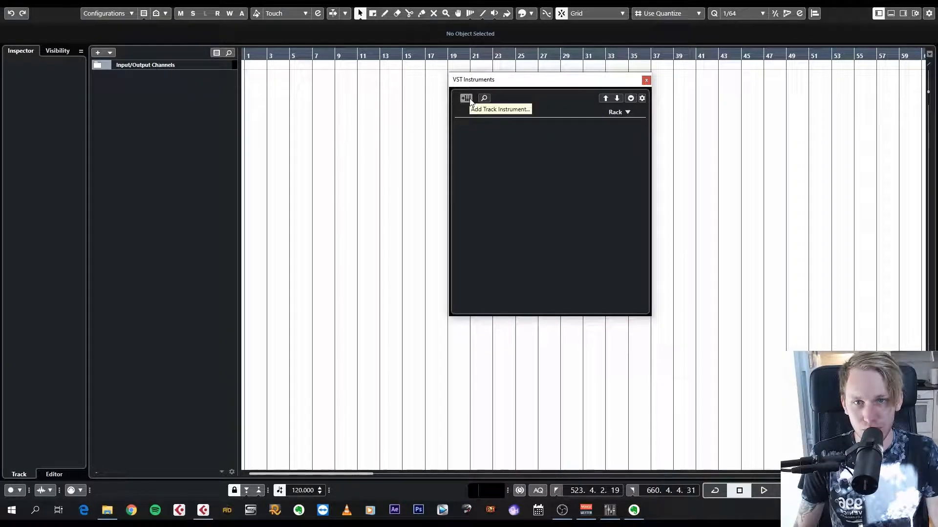
{"action": "left_click_drag", "start_coordinate": [485, 79], "coordinate": [569, 52]}
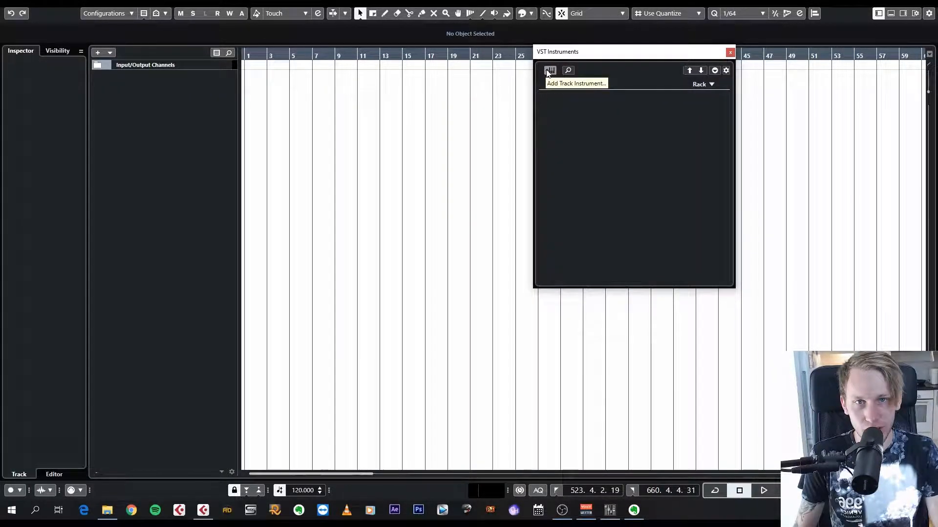
Step: Browse the available drum and synth instruments and add one HALion Sonic SE instrument track routed to Stereo Out
{"action": "left_click", "coordinate": [548, 72]}
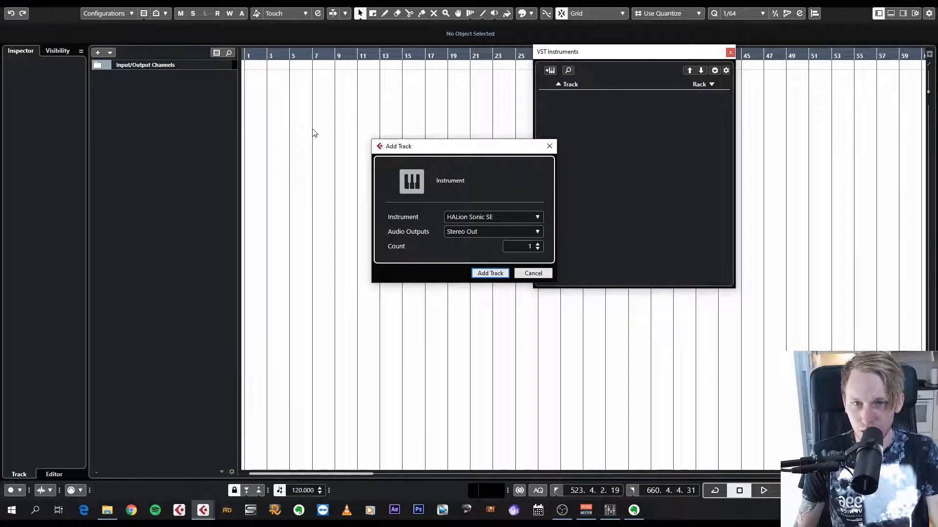
{"action": "left_click", "coordinate": [476, 218]}
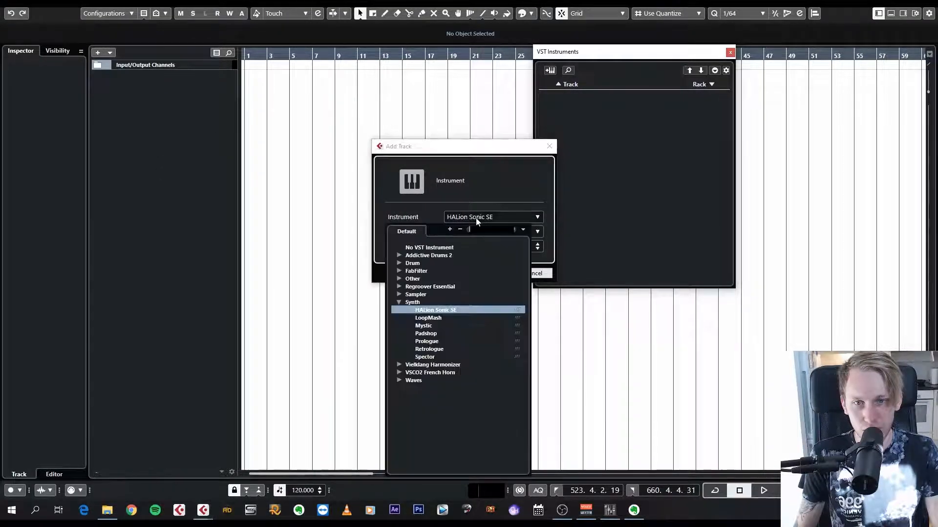
{"action": "left_click", "coordinate": [399, 301]}
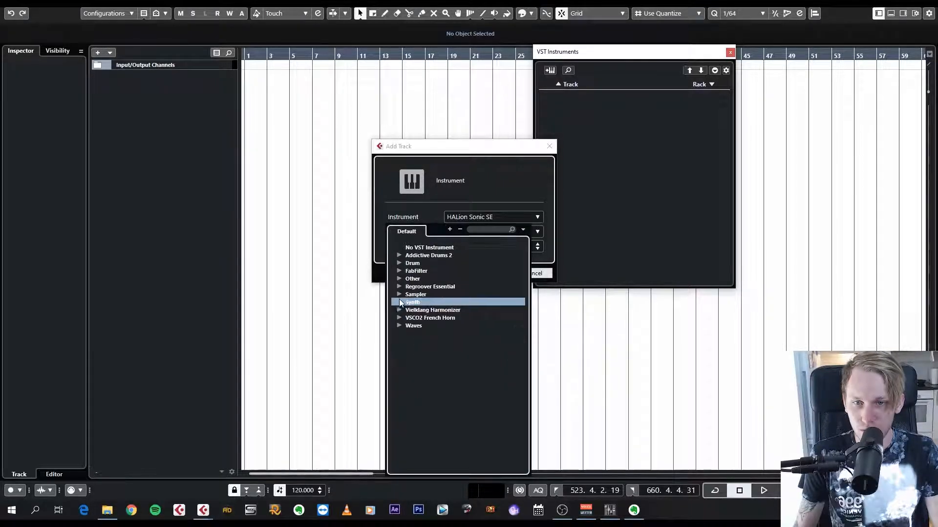
{"action": "left_click", "coordinate": [399, 263]}
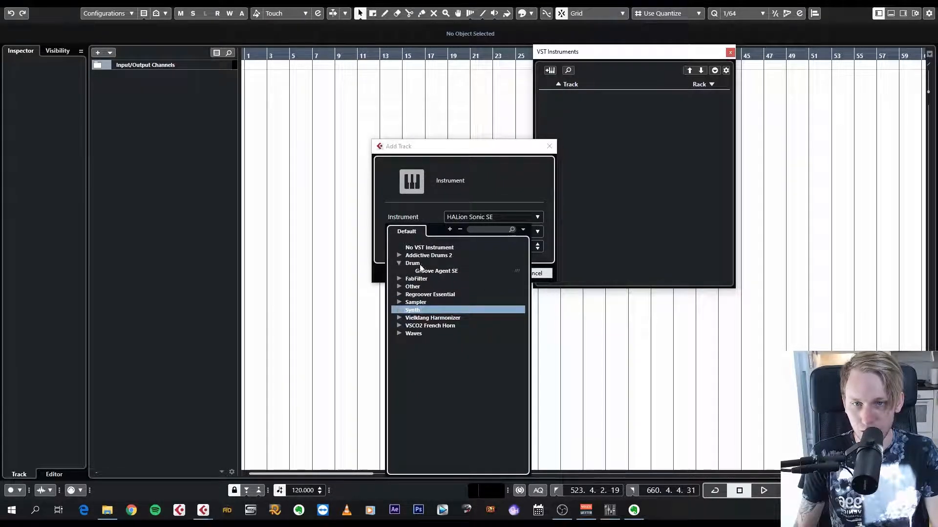
{"action": "left_click", "coordinate": [398, 262]}
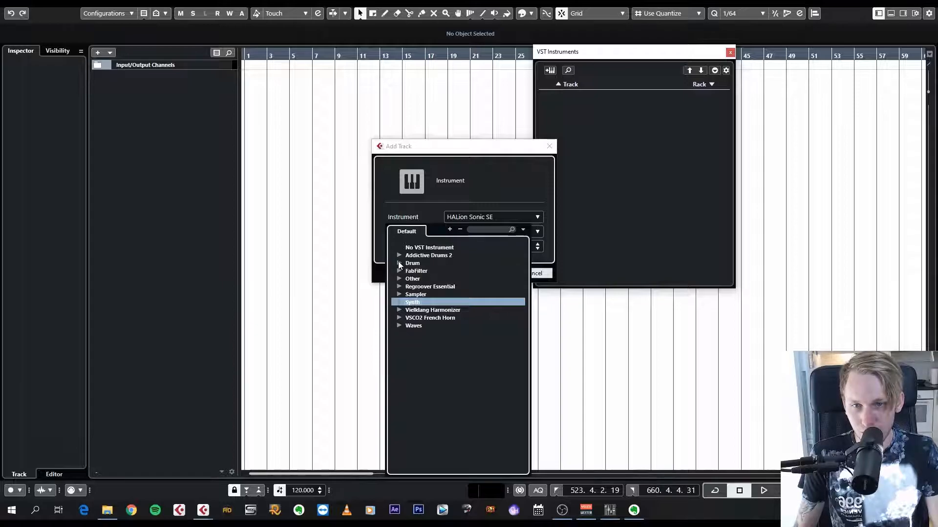
{"action": "left_click", "coordinate": [398, 303]}
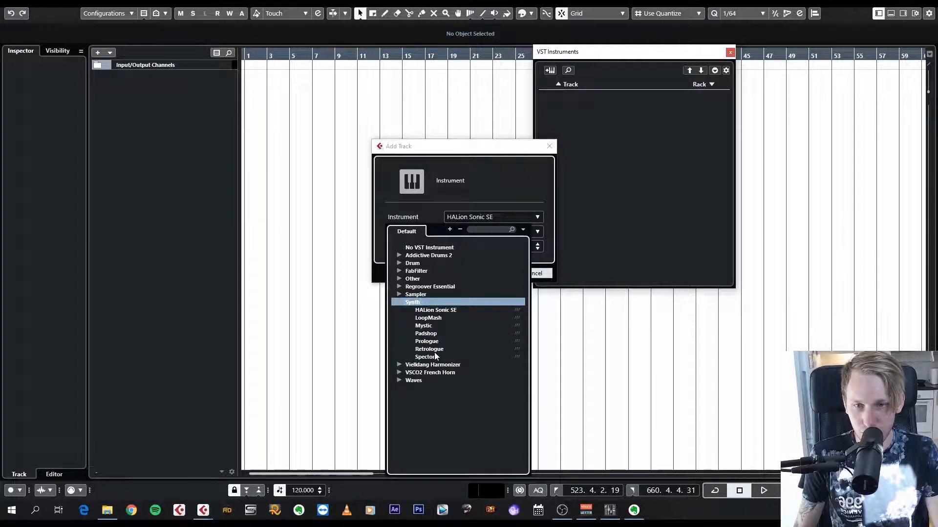
{"action": "left_click", "coordinate": [399, 303]}
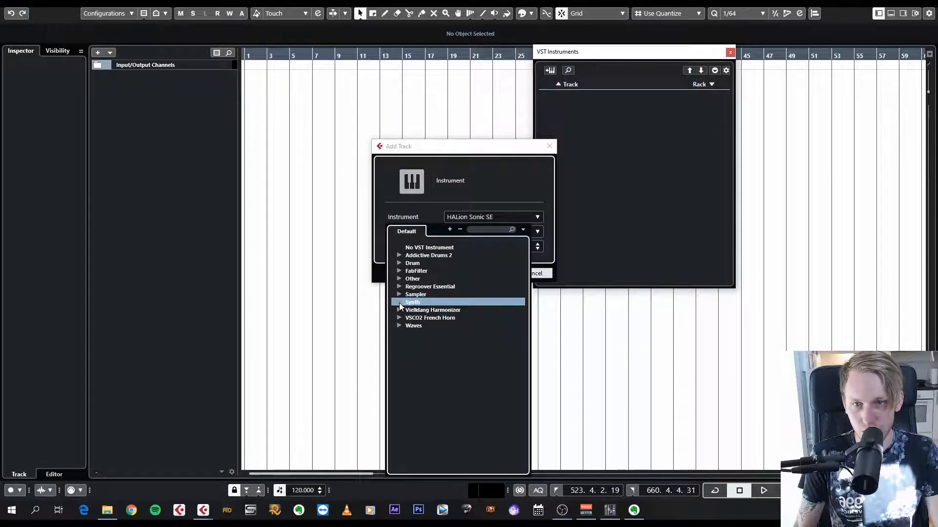
{"action": "left_click", "coordinate": [459, 167]}
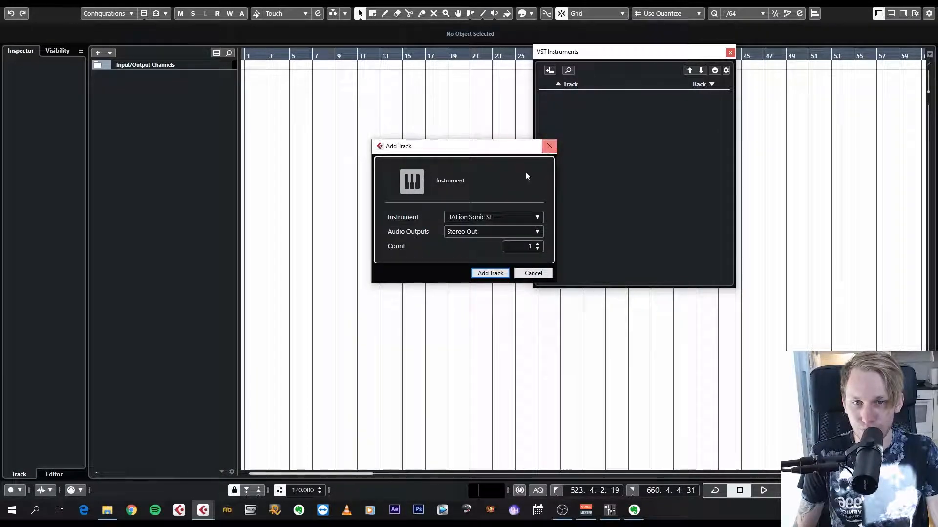
{"action": "left_click", "coordinate": [490, 273]}
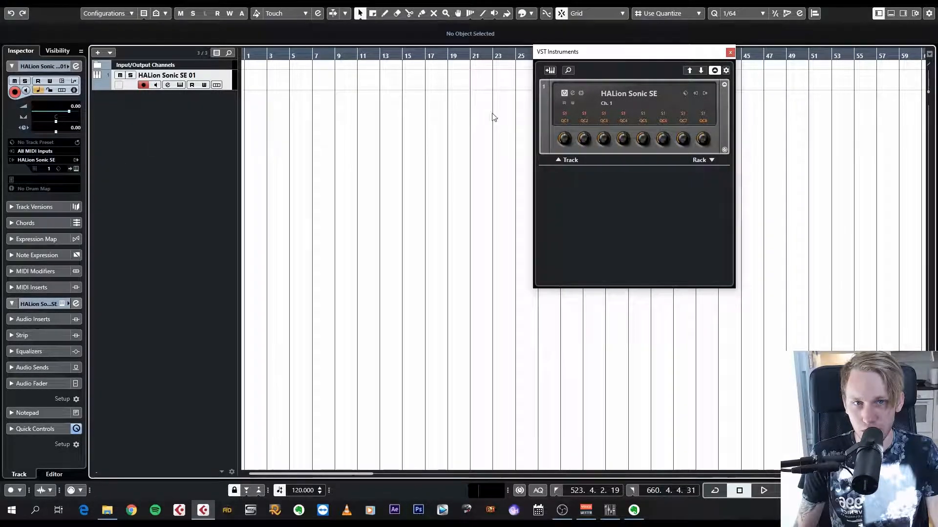
Step: Open the HALion Sonic SE editor from its track and load the 80s Piano Layer preset
{"action": "left_click", "coordinate": [76, 169]}
{"action": "left_click_drag", "start_coordinate": [289, 57], "coordinate": [408, 55]}
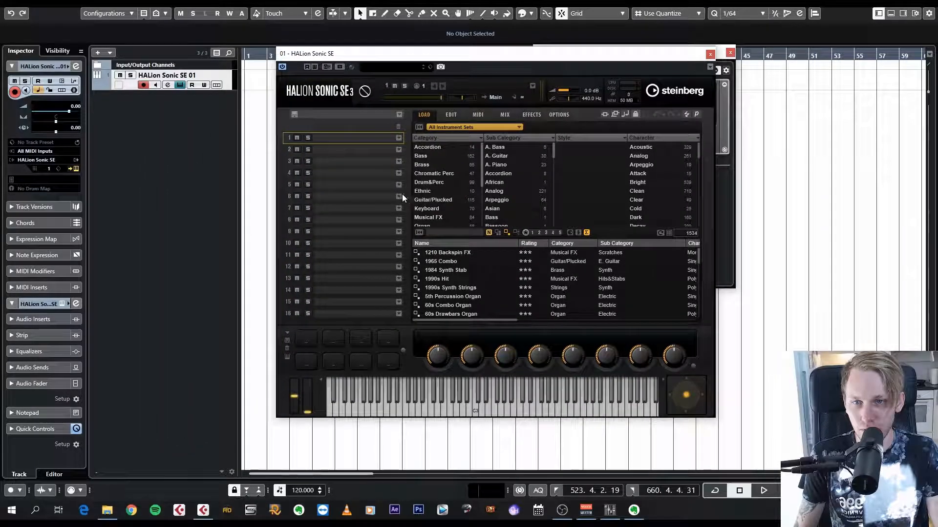
{"action": "left_click", "coordinate": [458, 271]}
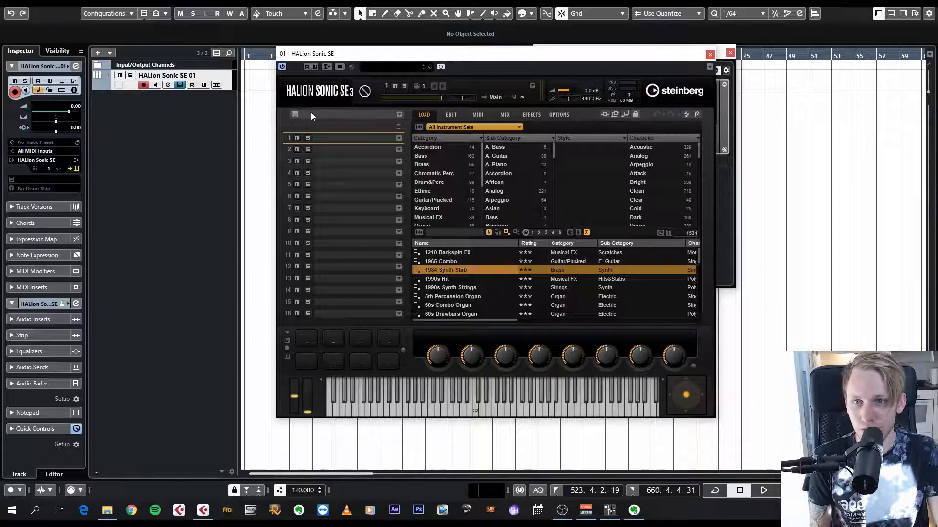
{"action": "left_click", "coordinate": [430, 67]}
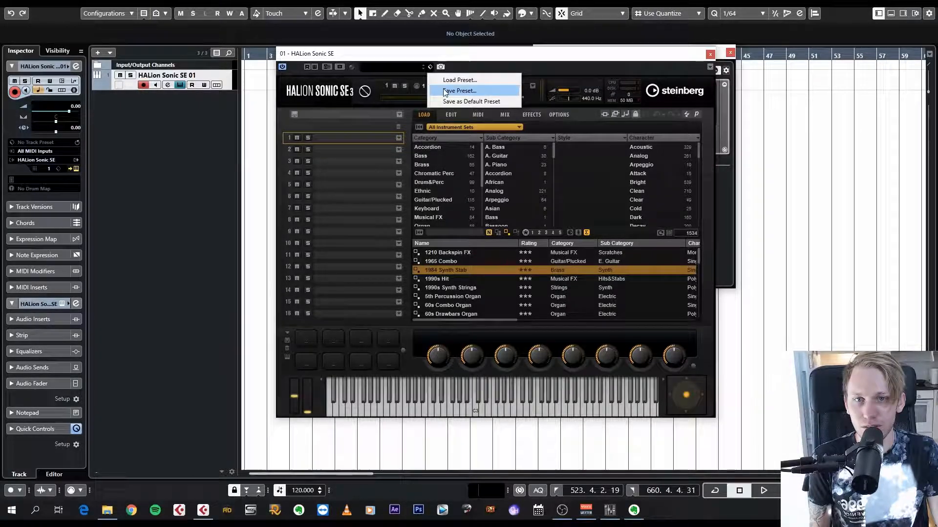
{"action": "left_click", "coordinate": [445, 91]}
{"action": "key", "text": "Escape"}
{"action": "left_click", "coordinate": [430, 67]}
{"action": "left_click", "coordinate": [456, 79]}
{"action": "double_click", "coordinate": [707, 268]}
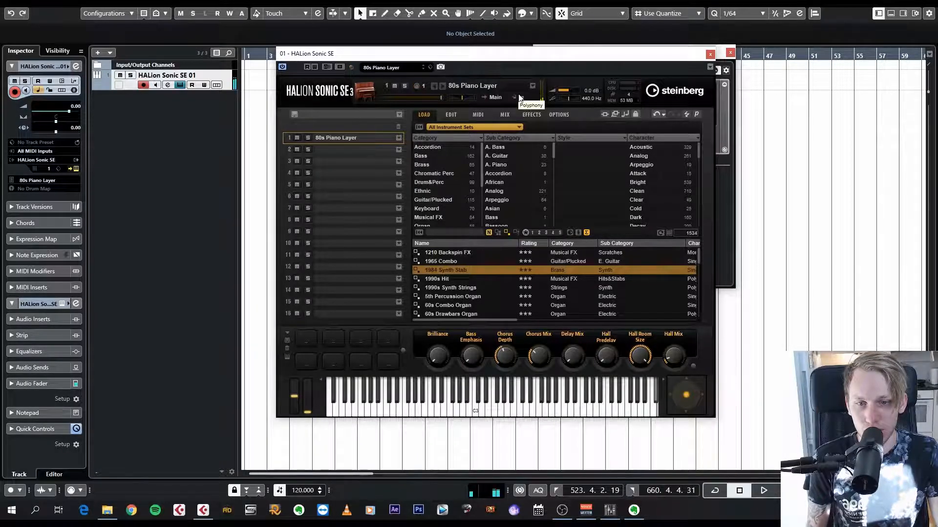
Step: Close the HALion Sonic SE editor and remove its instrument track from the project
{"action": "left_click", "coordinate": [218, 85]}
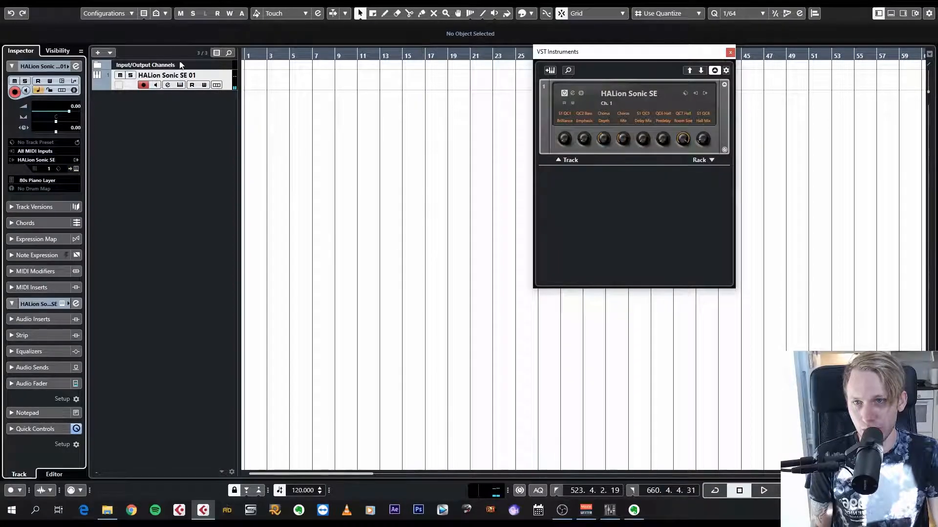
{"action": "right_click", "coordinate": [221, 88]}
{"action": "left_click", "coordinate": [282, 125]}
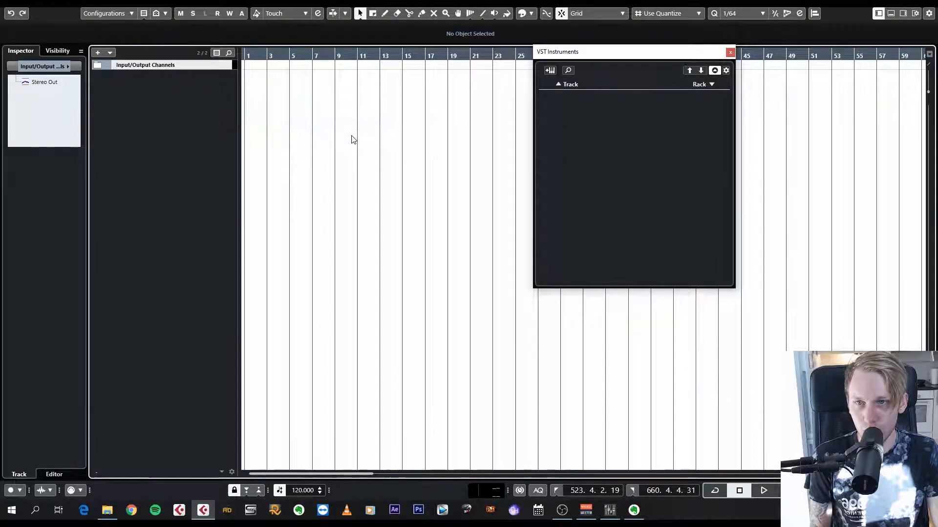
Step: Load the Mystic synth as a rack instrument and inspect its channel and folder in the track list
{"action": "left_click", "coordinate": [711, 84]}
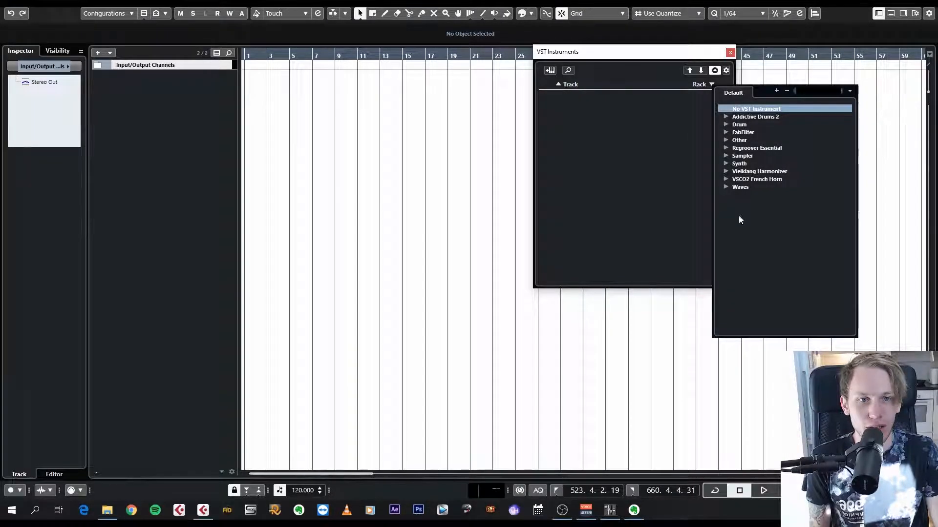
{"action": "left_click", "coordinate": [725, 163]}
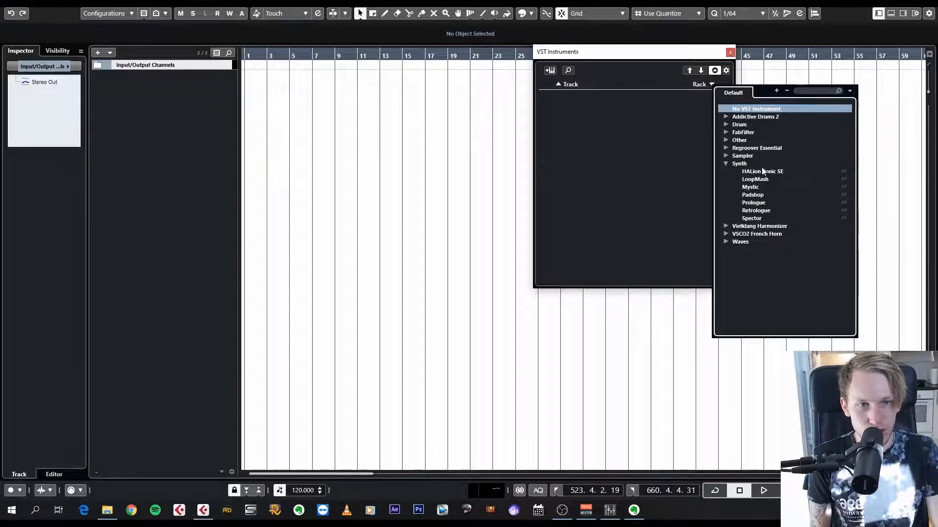
{"action": "left_click", "coordinate": [756, 188]}
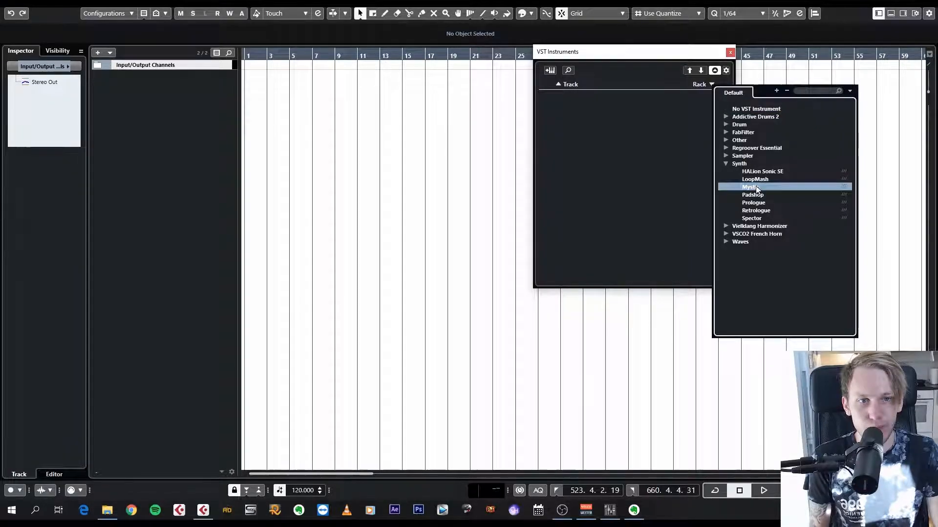
{"action": "left_click", "coordinate": [756, 188]}
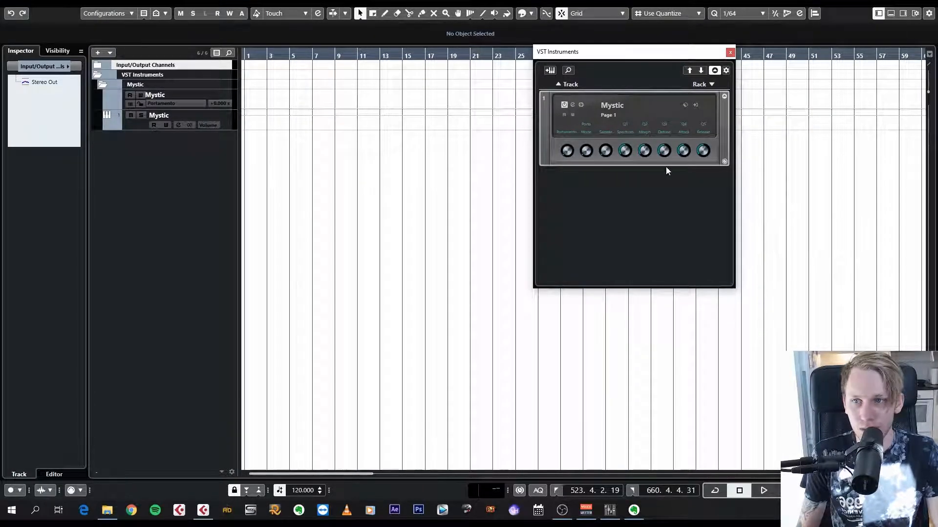
{"action": "left_click", "coordinate": [139, 122]}
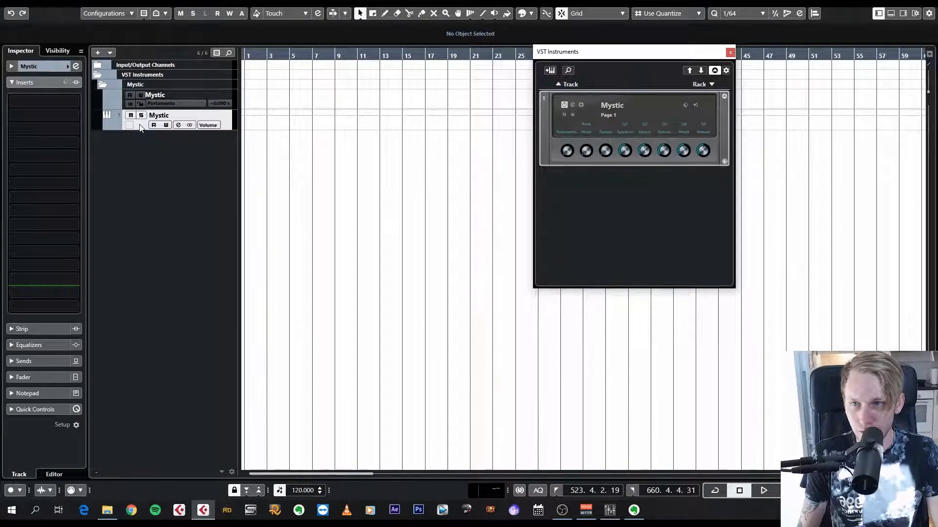
{"action": "left_click", "coordinate": [59, 67]}
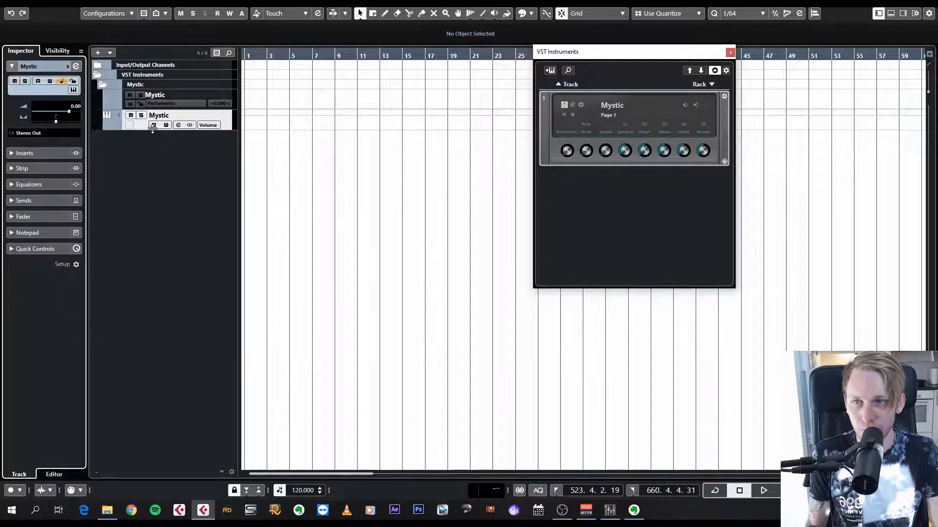
{"action": "left_click", "coordinate": [104, 83]}
{"action": "left_click", "coordinate": [105, 84]}
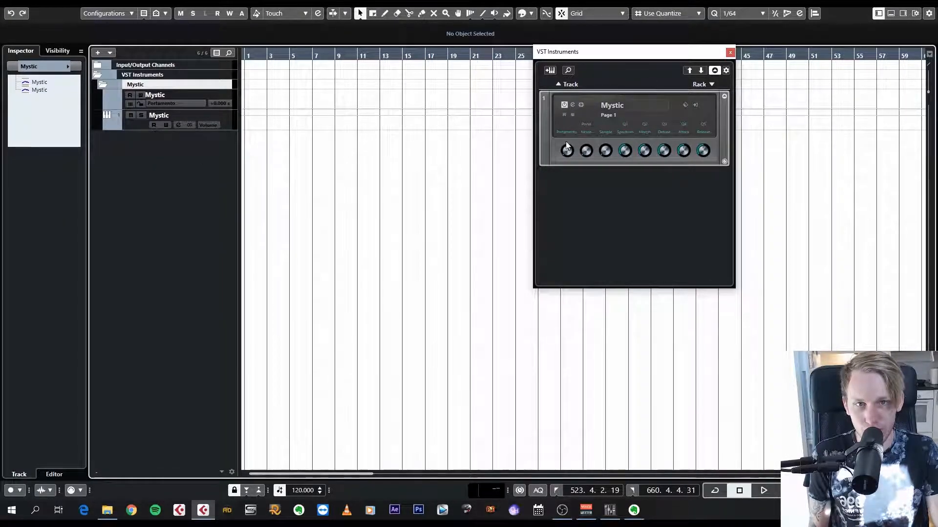
Step: Add one MIDI track named "synth" below the Mystic tracks
{"action": "right_click", "coordinate": [156, 158]}
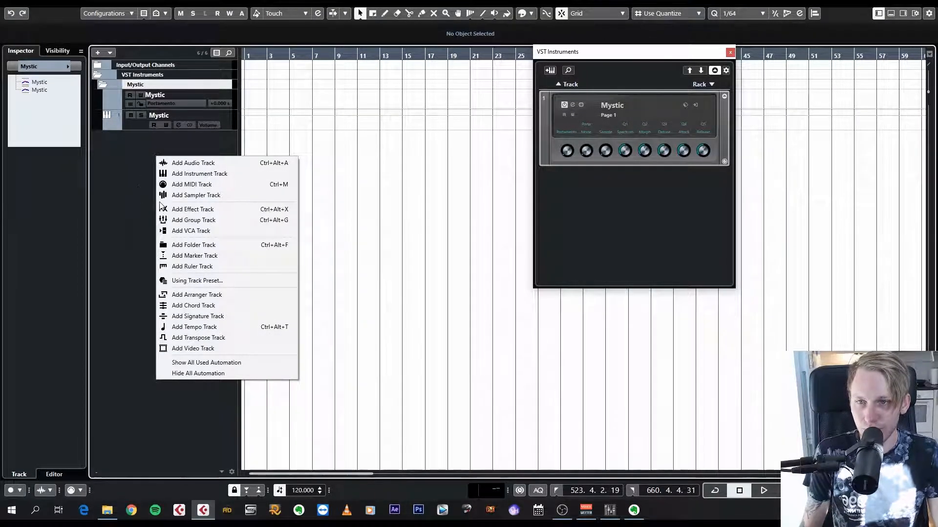
{"action": "left_click", "coordinate": [210, 186]}
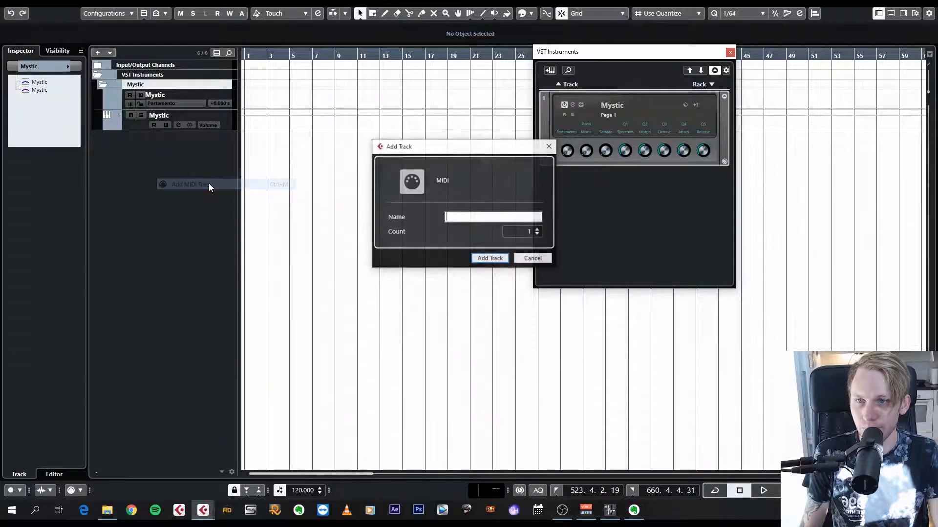
{"action": "type", "text": "synth"}
{"action": "key", "text": "Return"}
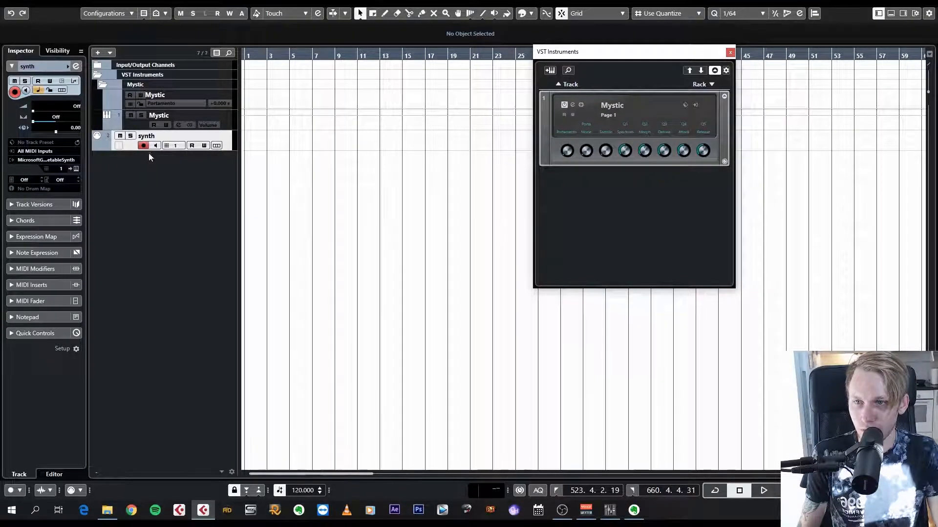
Step: Route the synth MIDI track's output to "01. Mystic - Midi In" and open the Mystic editor from that track
{"action": "left_click", "coordinate": [49, 161]}
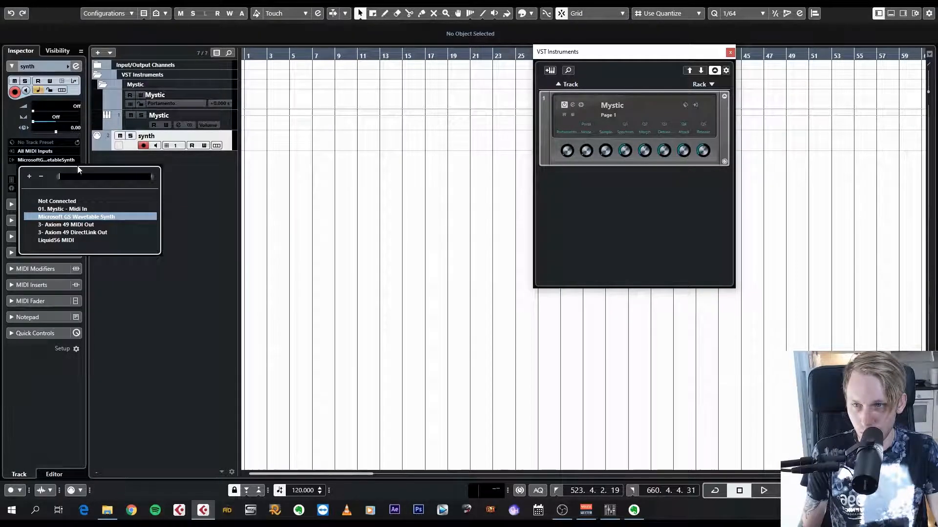
{"action": "left_click", "coordinate": [74, 209]}
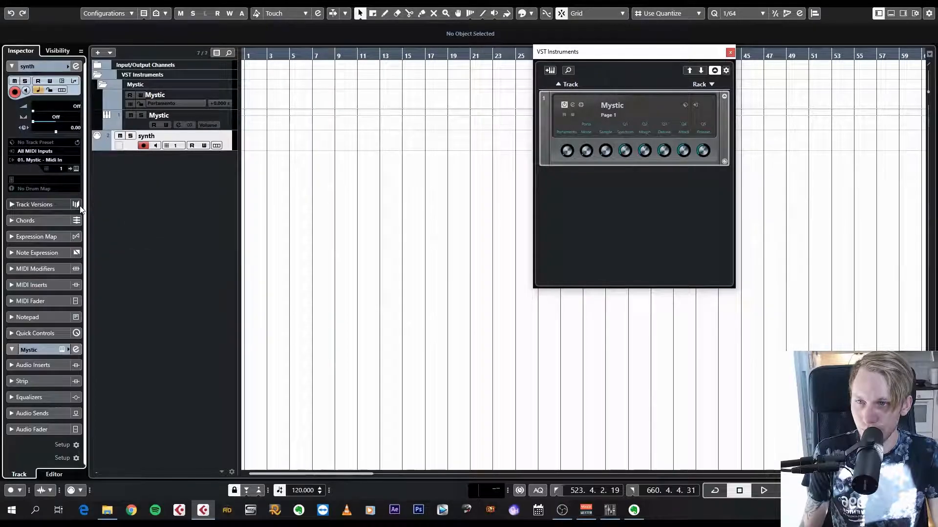
{"action": "left_click", "coordinate": [75, 169]}
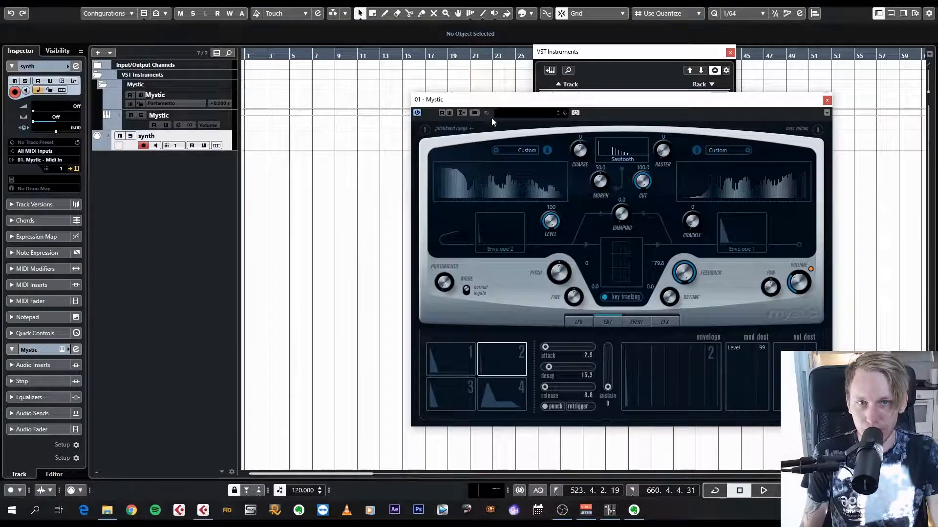
{"action": "left_click_drag", "start_coordinate": [521, 100], "coordinate": [490, 76]}
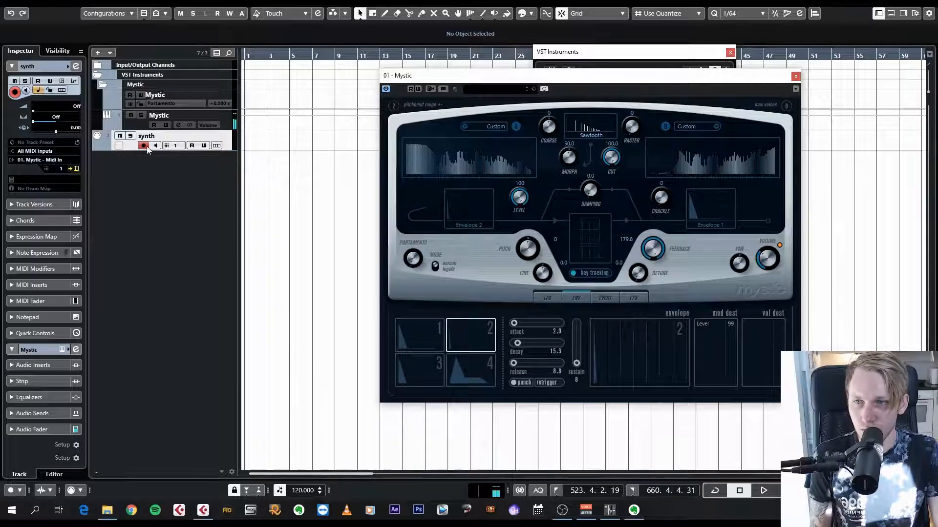
Step: Remove the synth MIDI track from the project and close the Mystic editor
{"action": "right_click", "coordinate": [129, 147]}
{"action": "left_click", "coordinate": [200, 184]}
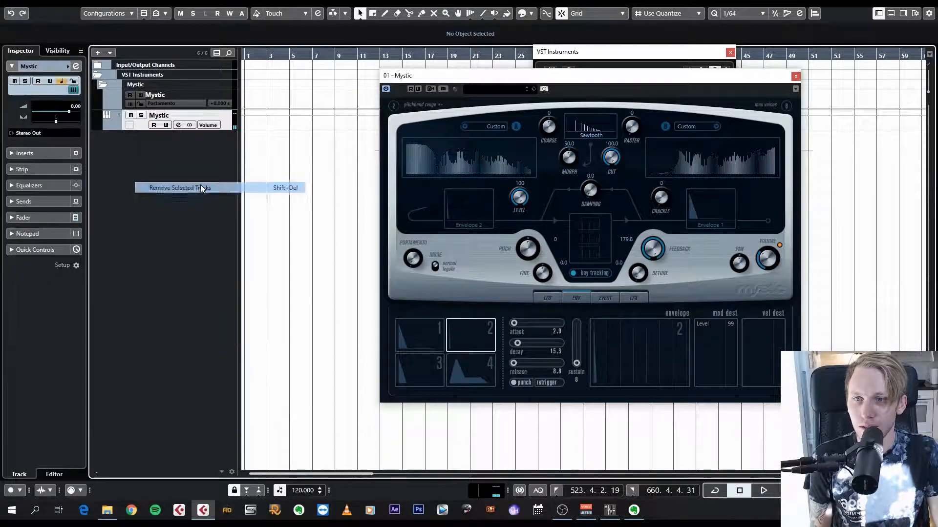
{"action": "left_click", "coordinate": [795, 76]}
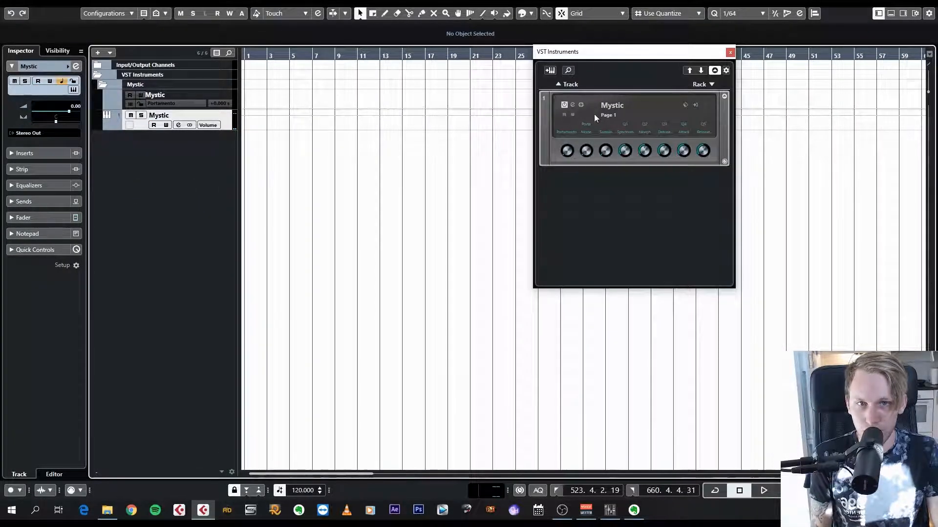
{"action": "left_click", "coordinate": [714, 92]}
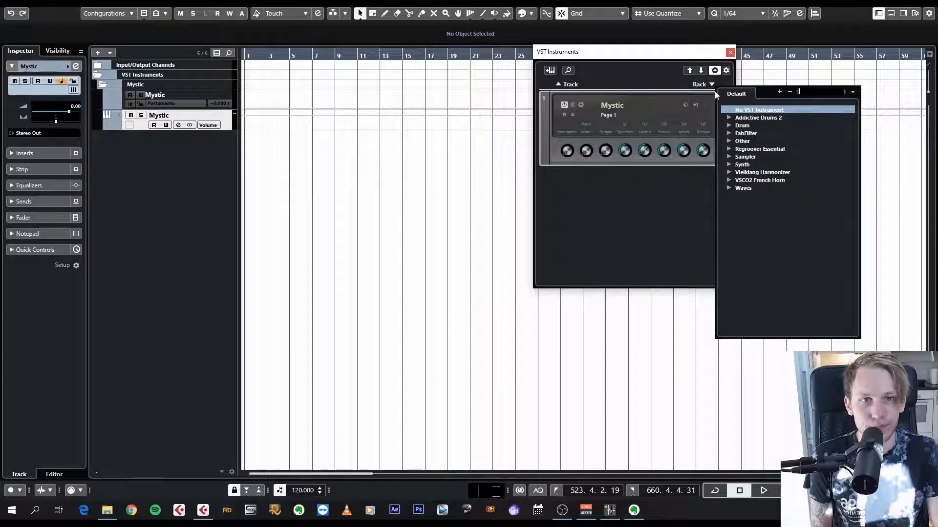
{"action": "left_click", "coordinate": [585, 182]}
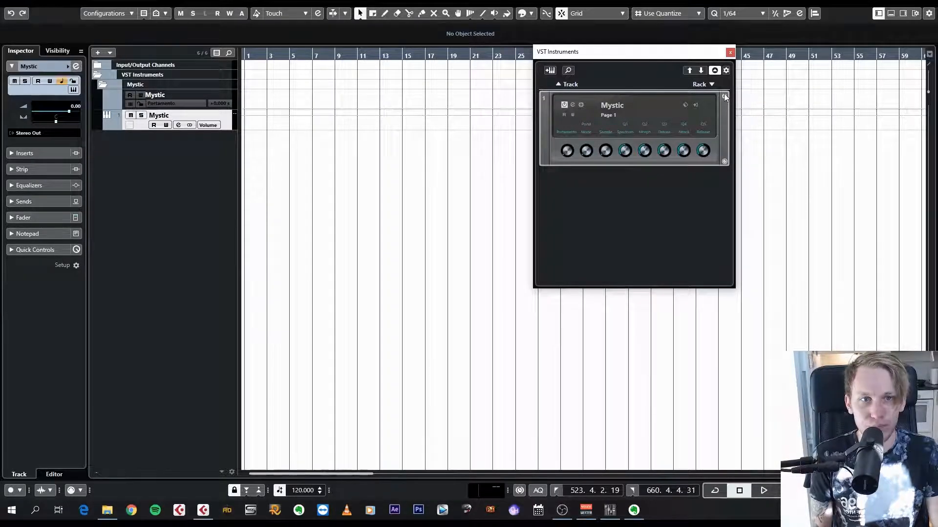
{"action": "left_click", "coordinate": [730, 53]}
{"action": "right_click", "coordinate": [175, 202]}
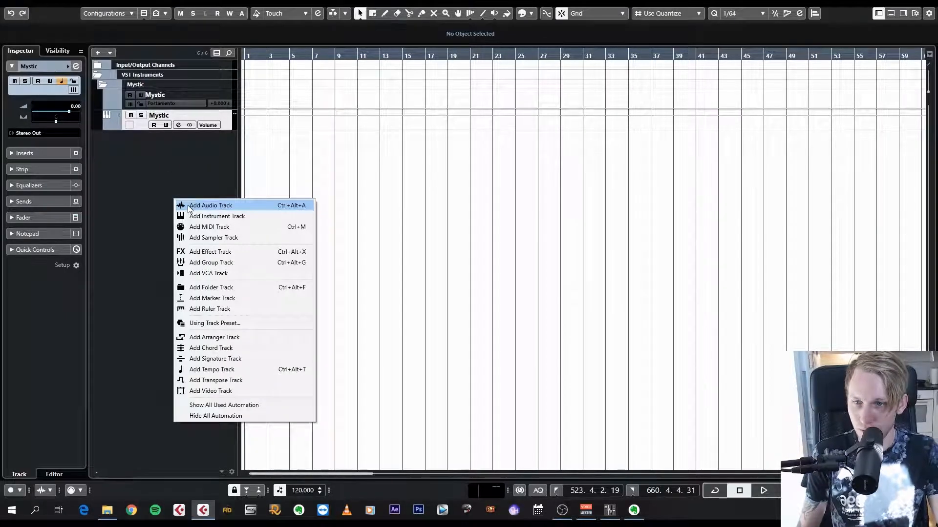
{"action": "left_click", "coordinate": [226, 218]}
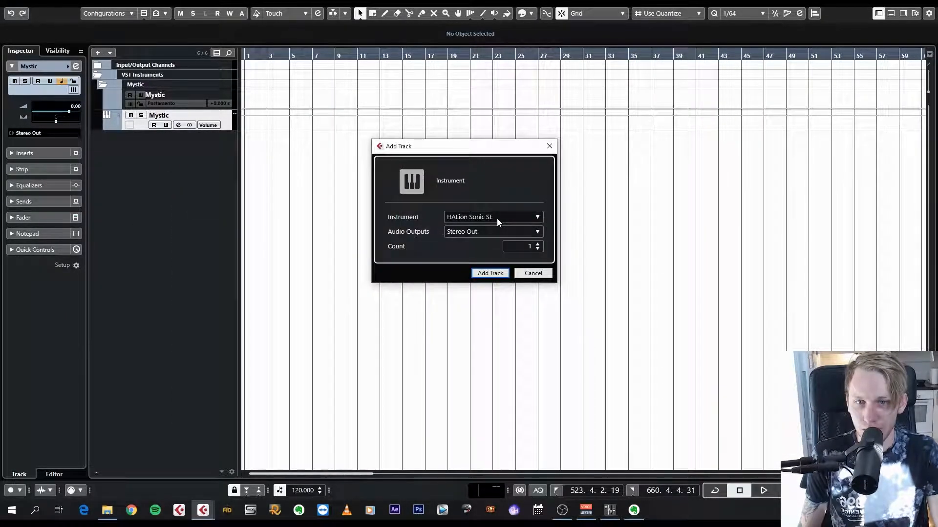
{"action": "left_click", "coordinate": [497, 219]}
{"action": "left_click", "coordinate": [398, 302]}
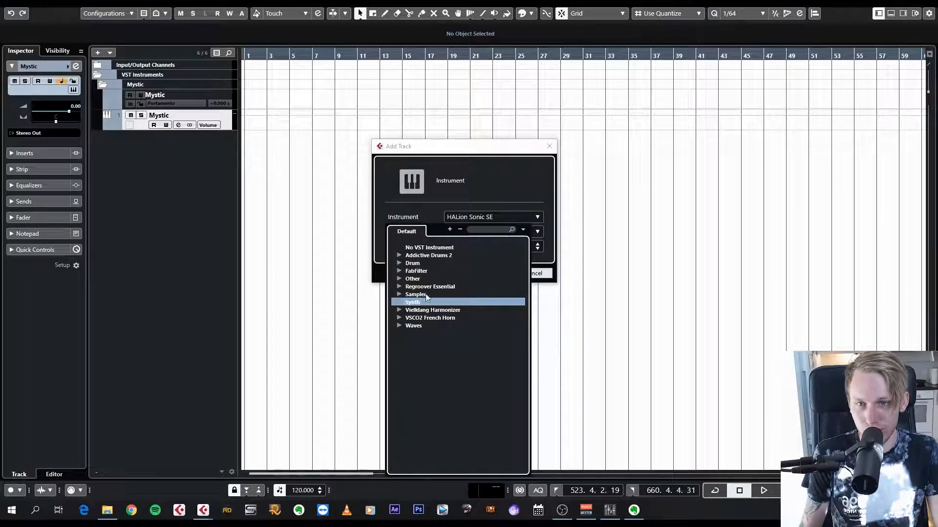
{"action": "left_click", "coordinate": [163, 168]}
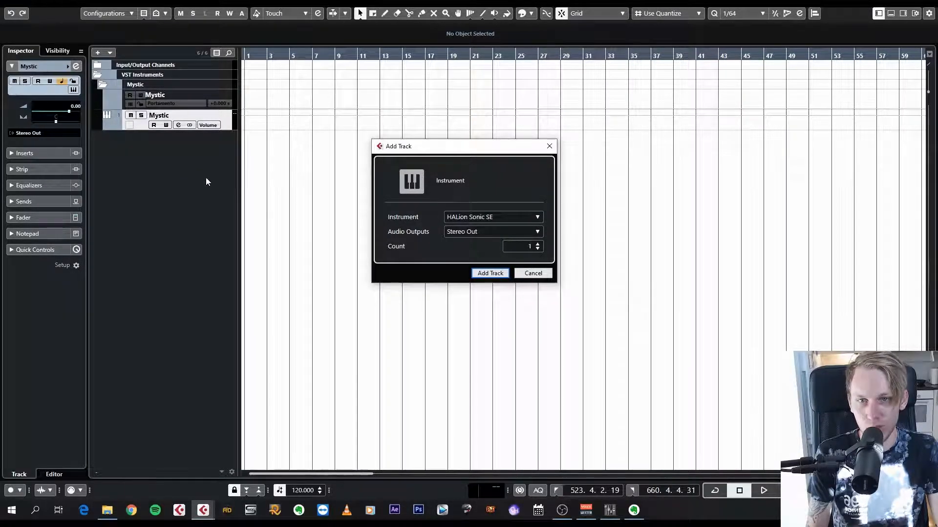
{"action": "left_click", "coordinate": [530, 275]}
{"action": "key", "text": "F11"}
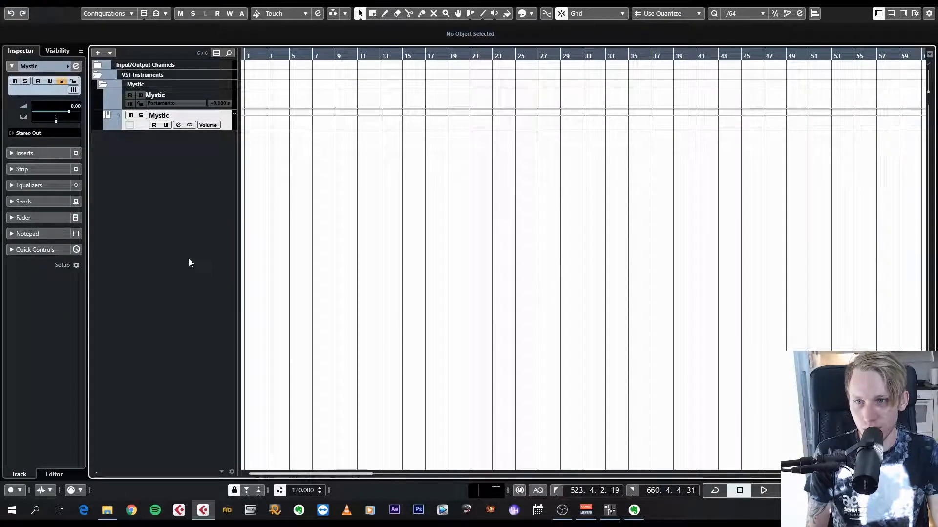
{"action": "right_click", "coordinate": [156, 140]}
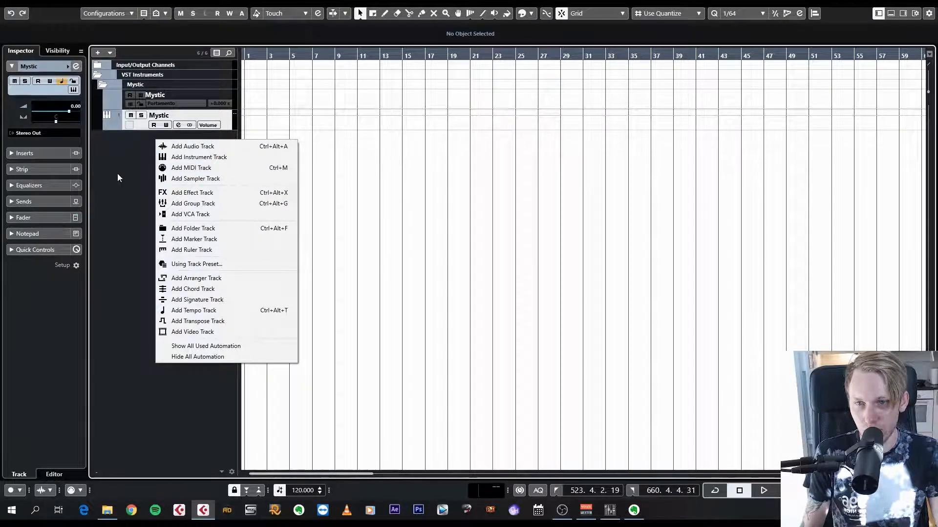
{"action": "left_click", "coordinate": [125, 185]}
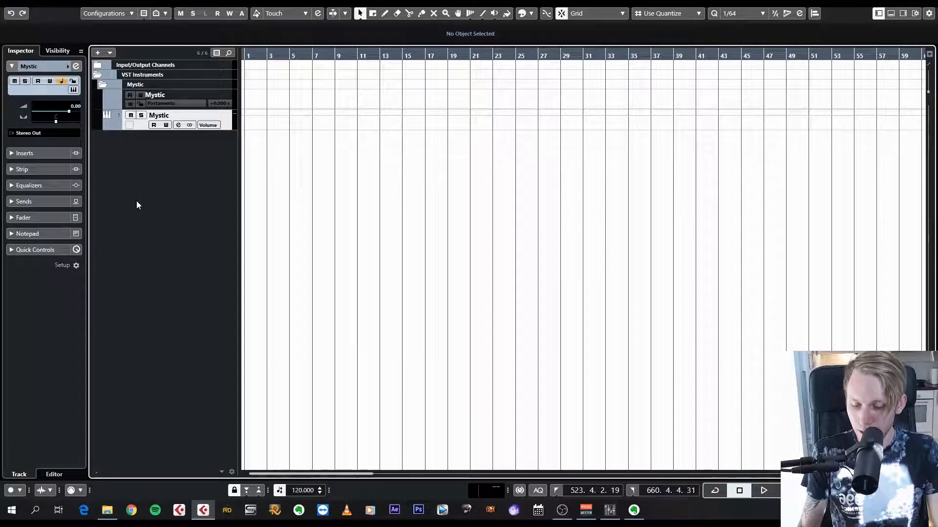
{"action": "right_click", "coordinate": [149, 232]}
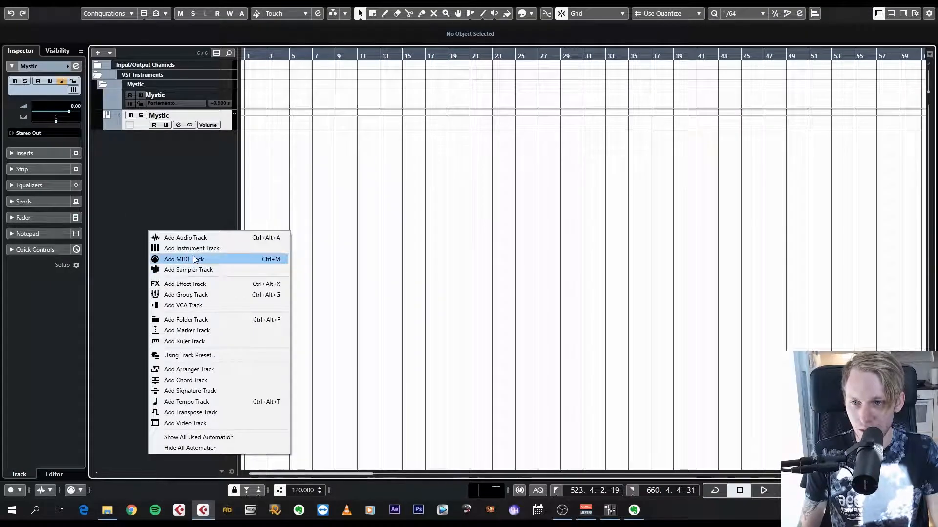
{"action": "left_click", "coordinate": [153, 193]}
{"action": "right_click", "coordinate": [153, 193]}
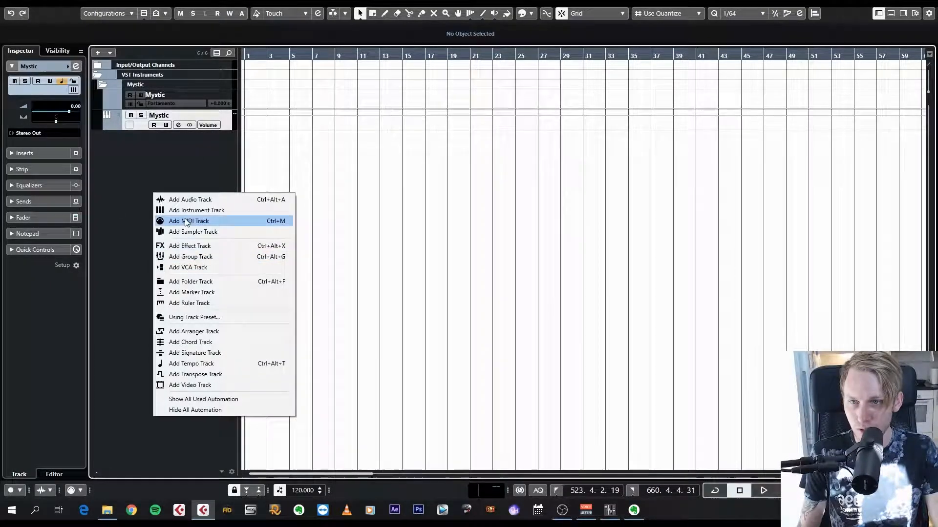
{"action": "left_click", "coordinate": [135, 145]}
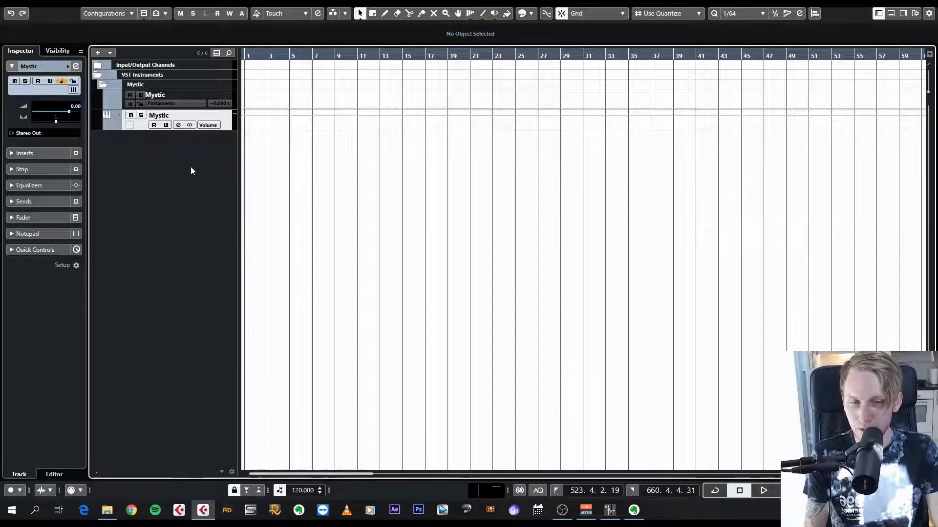
Step: Replace Mystic with Hybrid_x64 from the Other category in the first rack instrument slot
{"action": "key", "text": "F11"}
{"action": "left_click", "coordinate": [610, 105]}
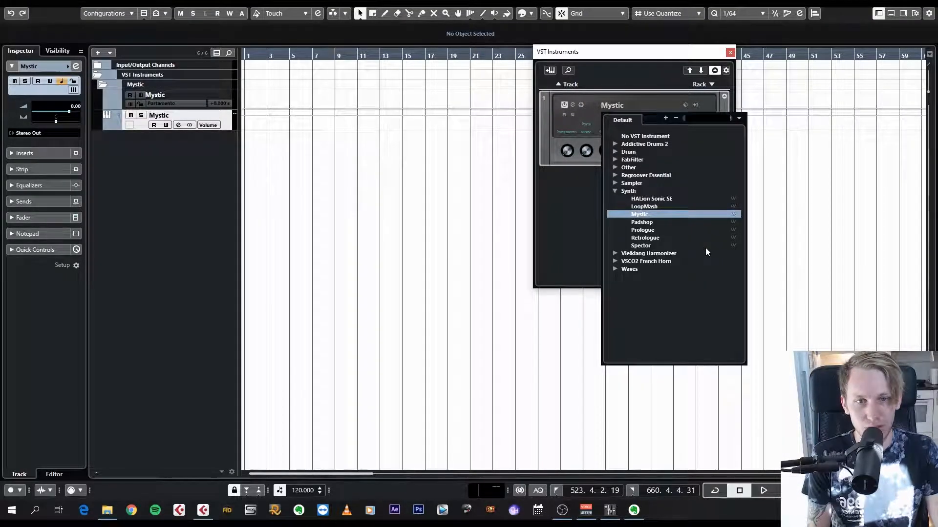
{"action": "left_click", "coordinate": [615, 167]}
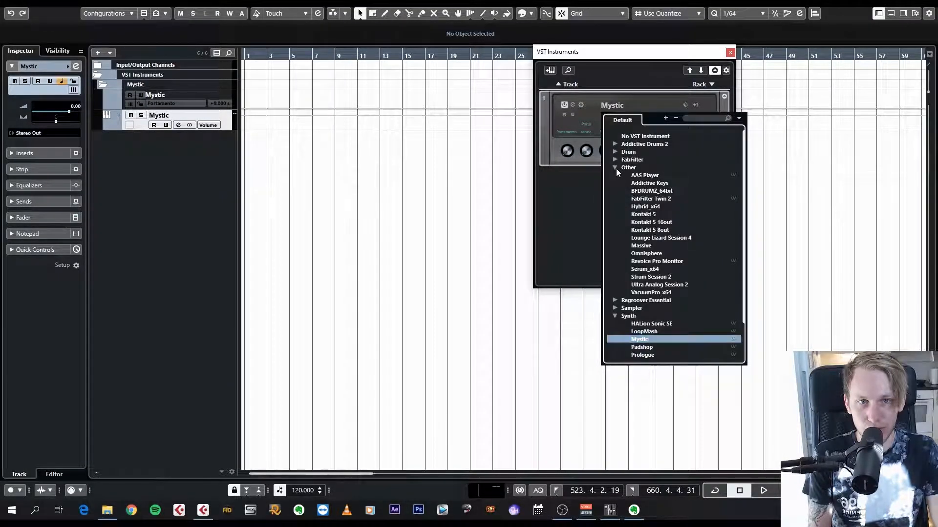
{"action": "left_click", "coordinate": [647, 207]}
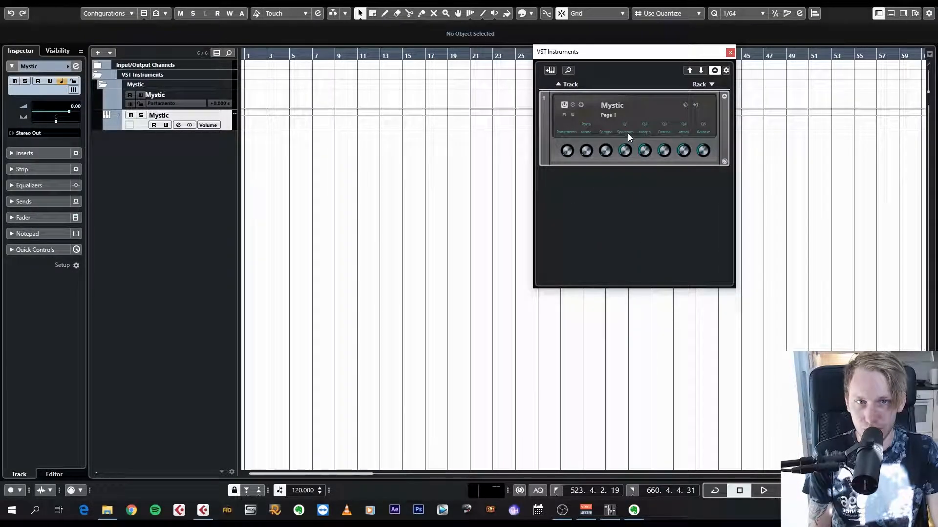
{"action": "left_click", "coordinate": [730, 52]}
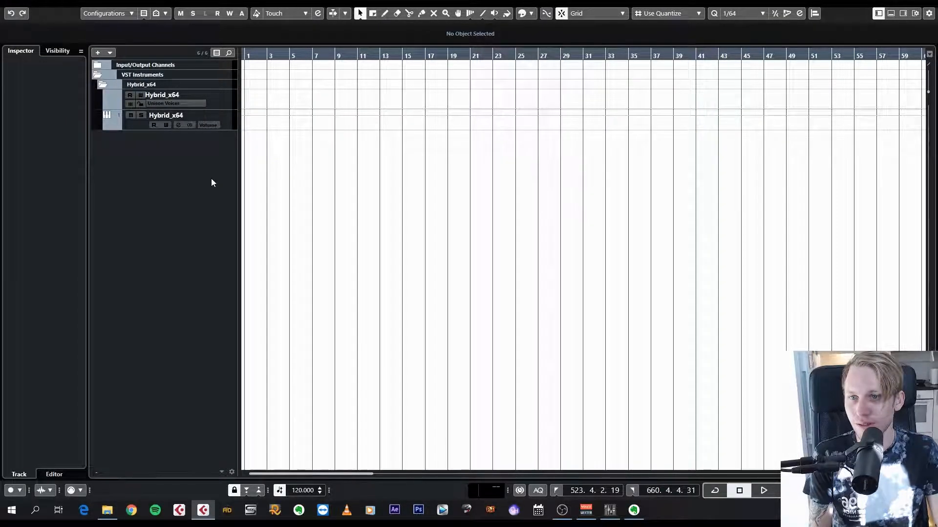
Step: Add one MIDI track named "synth" below the Hybrid_x64 instrument tracks
{"action": "right_click", "coordinate": [211, 182]}
{"action": "left_click", "coordinate": [313, 206]}
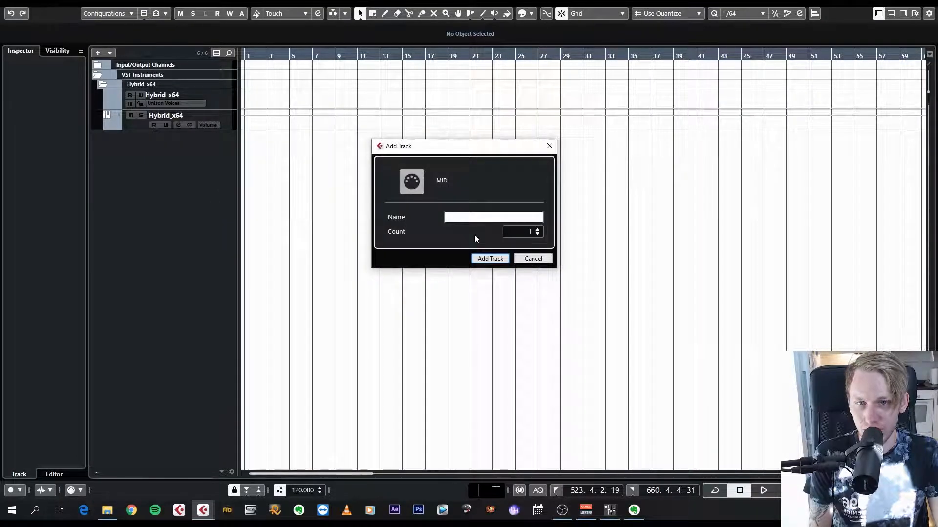
{"action": "type", "text": "synth"}
{"action": "key", "text": "Return"}
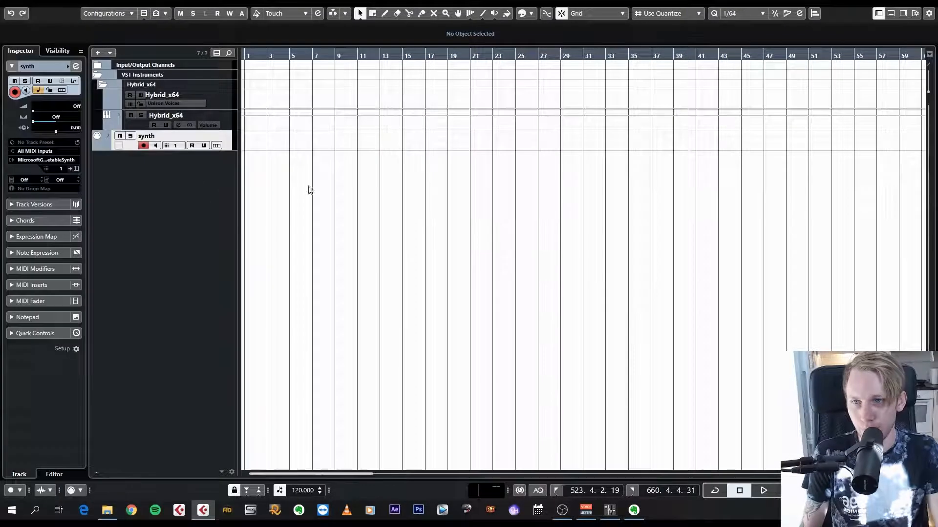
Step: Route the synth track's MIDI output to "01. Hybrid_x64 - MIDI In" and open the Hybrid editor from that track
{"action": "left_click", "coordinate": [39, 159]}
{"action": "left_click", "coordinate": [54, 210]}
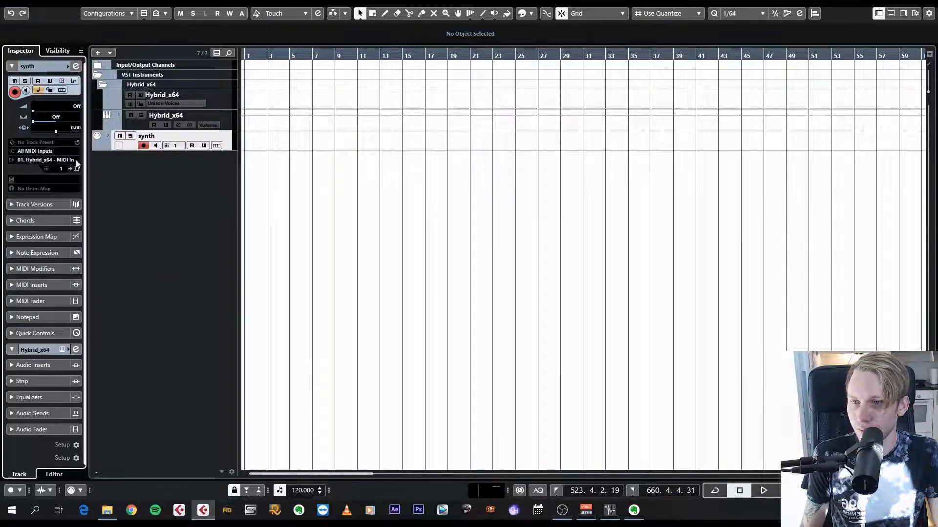
{"action": "left_click", "coordinate": [76, 169]}
Step: Load the "11 Two Worlds Pad" preset from the 02 Action Pads category in Hybrid and close its editor
{"action": "left_click", "coordinate": [531, 121]}
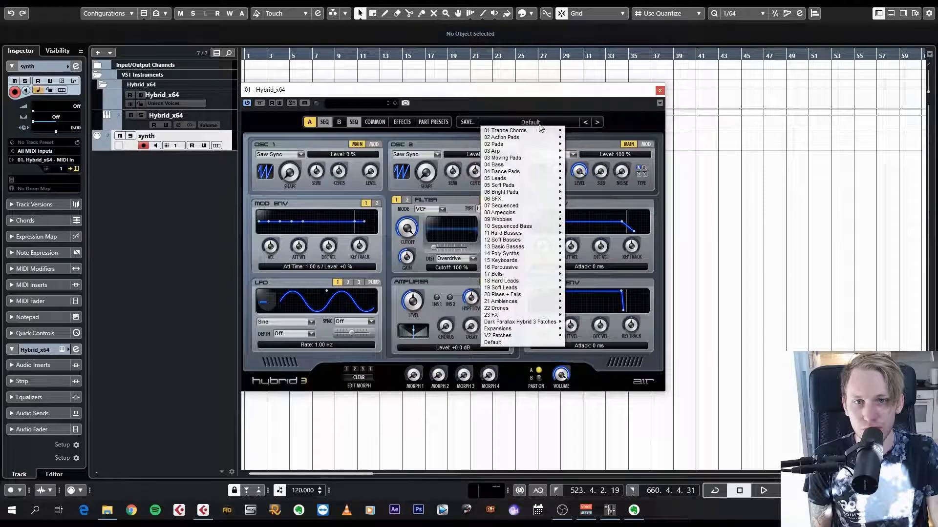
{"action": "mouse_move", "coordinate": [502, 139]}
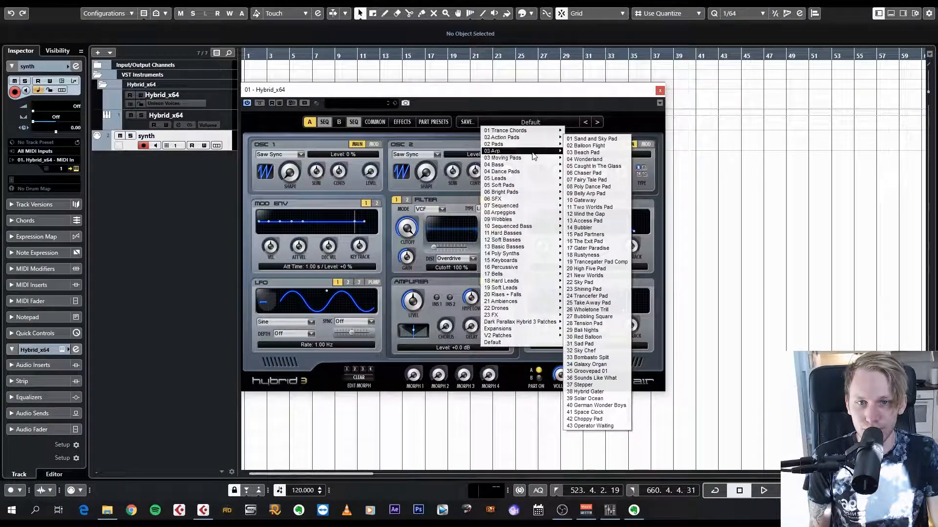
{"action": "mouse_move", "coordinate": [542, 324]}
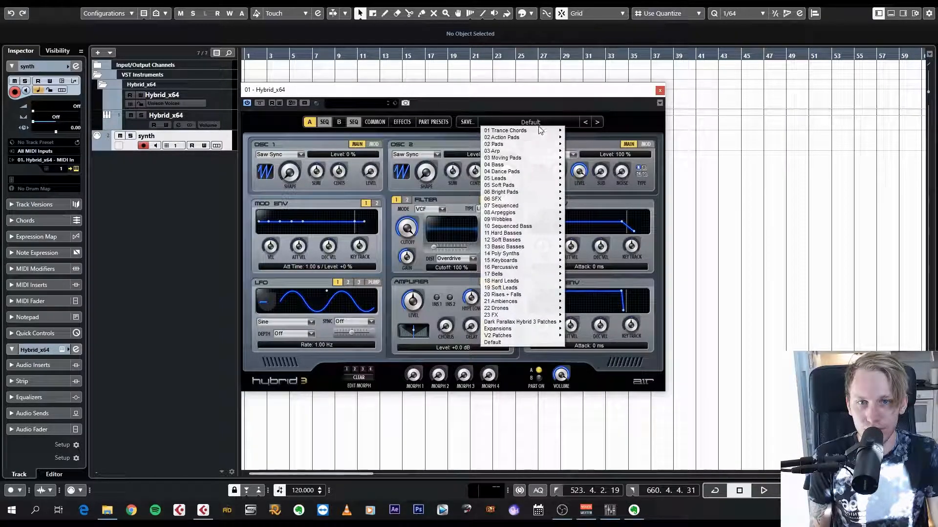
{"action": "mouse_move", "coordinate": [541, 137]}
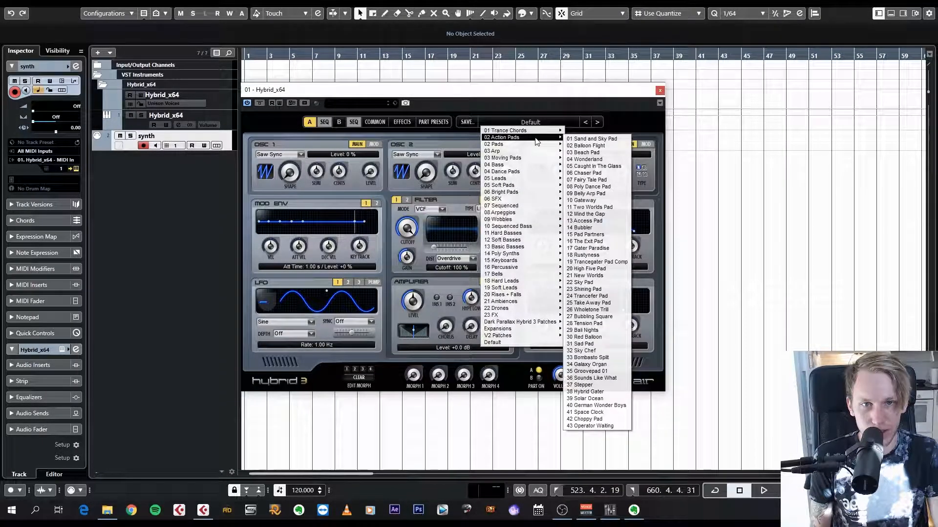
{"action": "left_click", "coordinate": [603, 210]}
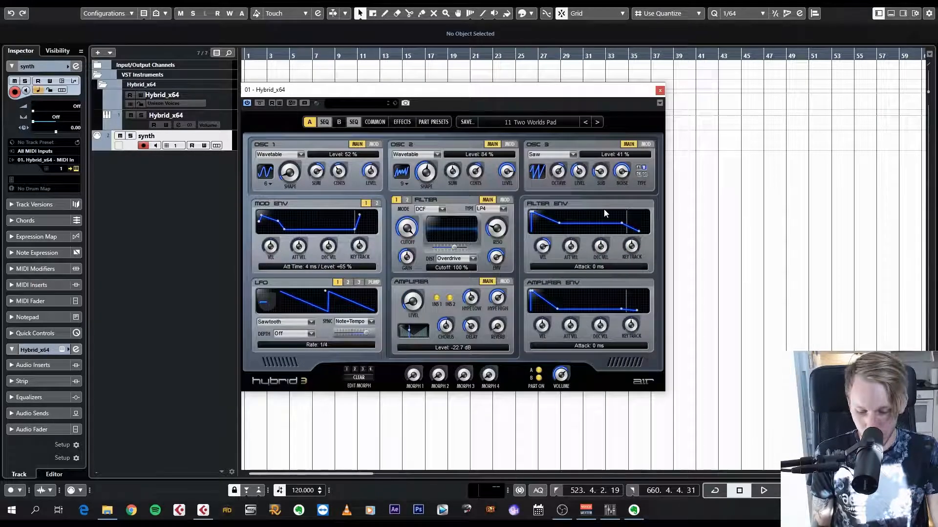
{"action": "left_click", "coordinate": [659, 91]}
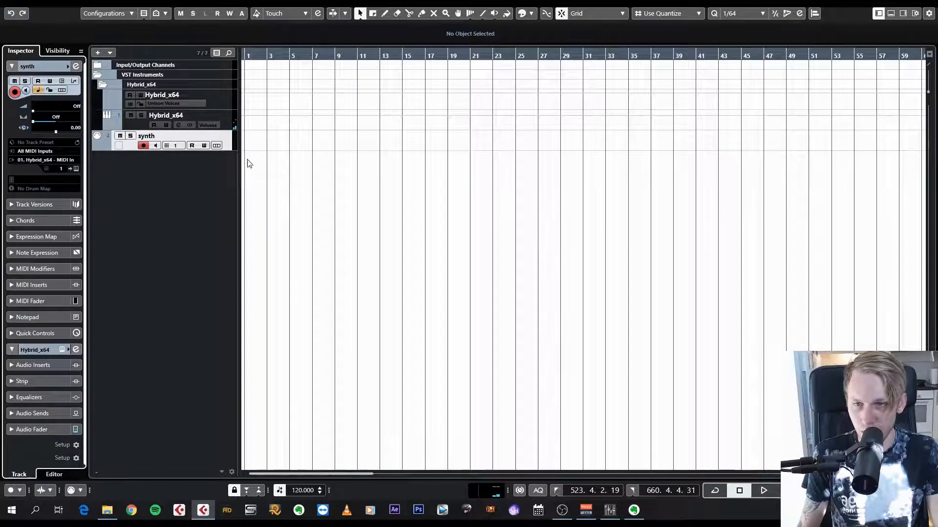
Step: Draw a MIDI part about 4 bars long on the synth track, starting at bar 1, and return to the selection tool
{"action": "scroll", "coordinate": [256, 161], "scroll_direction": "up", "scroll_amount": 2}
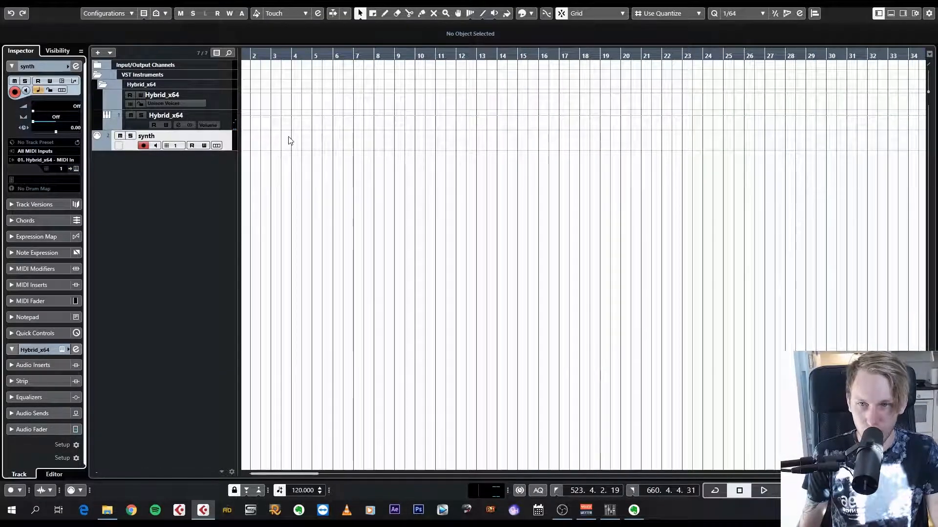
{"action": "scroll", "coordinate": [355, 175], "scroll_direction": "left", "scroll_amount": 1}
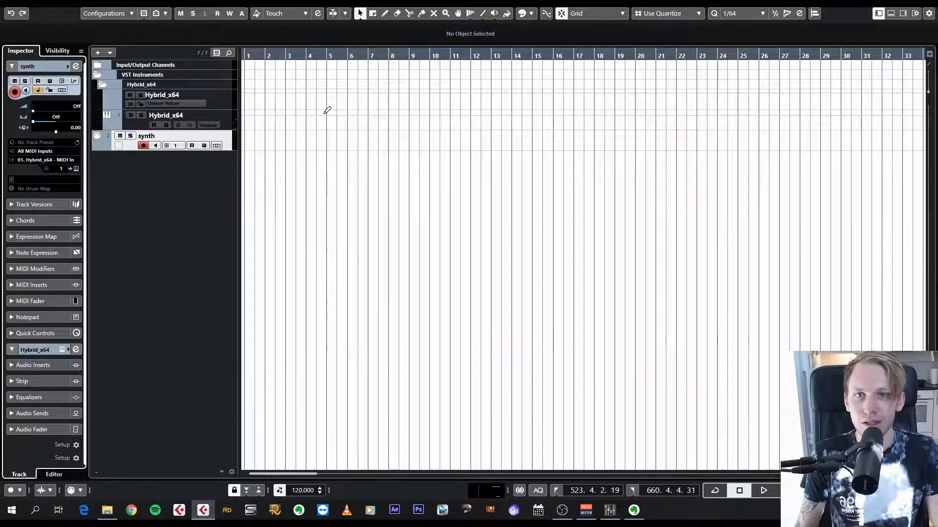
{"action": "scroll", "coordinate": [253, 145], "scroll_direction": "up", "scroll_amount": 2}
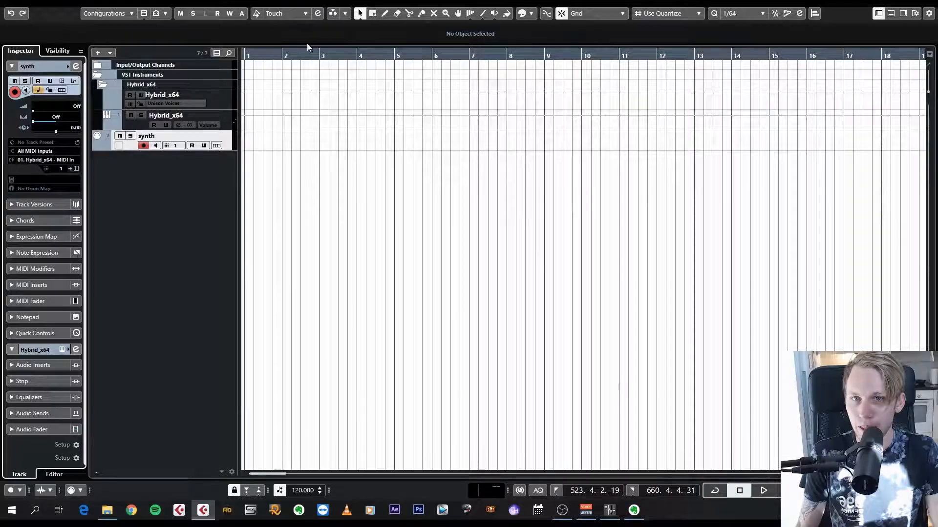
{"action": "left_click", "coordinate": [385, 14]}
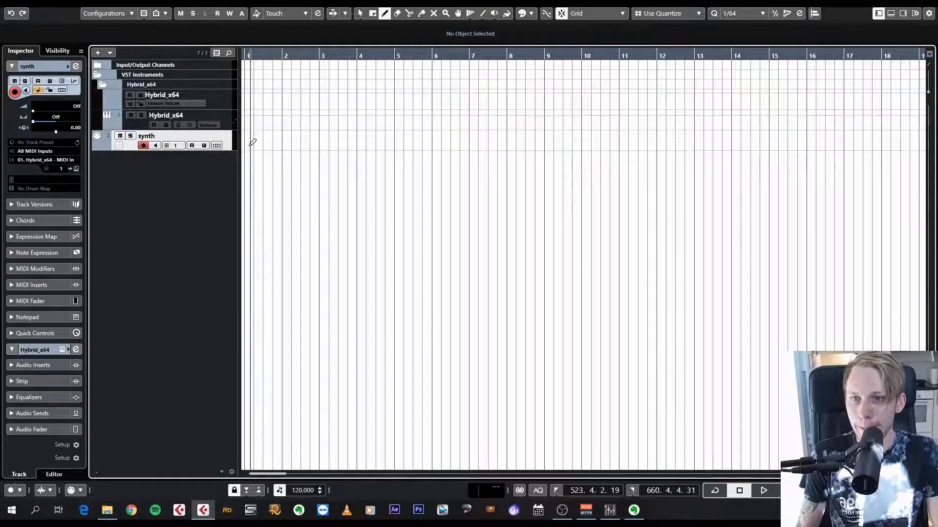
{"action": "left_click_drag", "start_coordinate": [248, 142], "coordinate": [396, 146]}
{"action": "key", "text": "1"}
{"action": "left_click", "coordinate": [332, 171]}
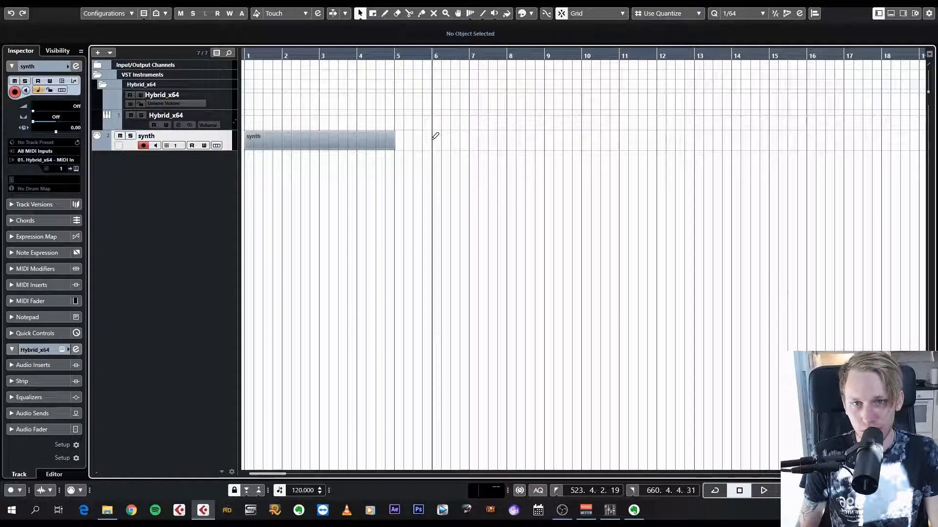
Step: Draw a second part on the synth track from about bar 6 to bar 10 and delete it
{"action": "left_click_drag", "start_coordinate": [432, 135], "coordinate": [599, 137]}
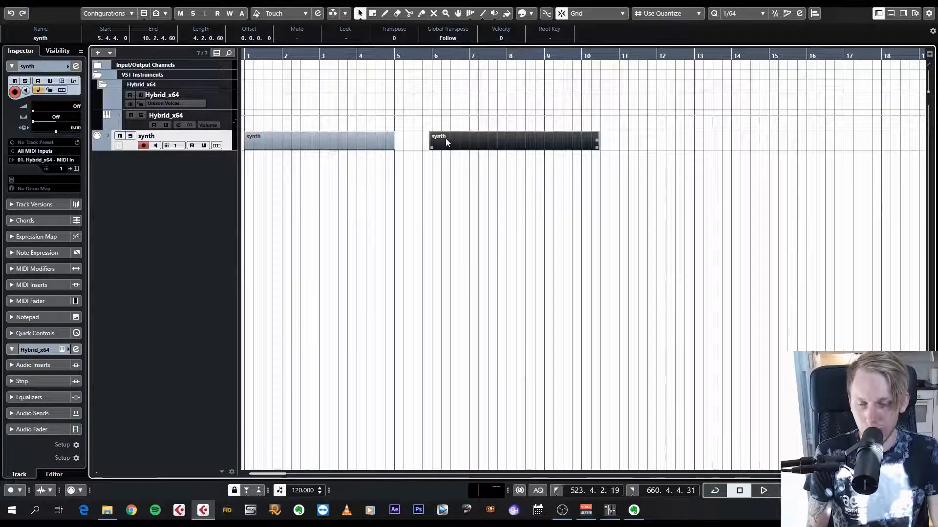
{"action": "key", "text": "Delete"}
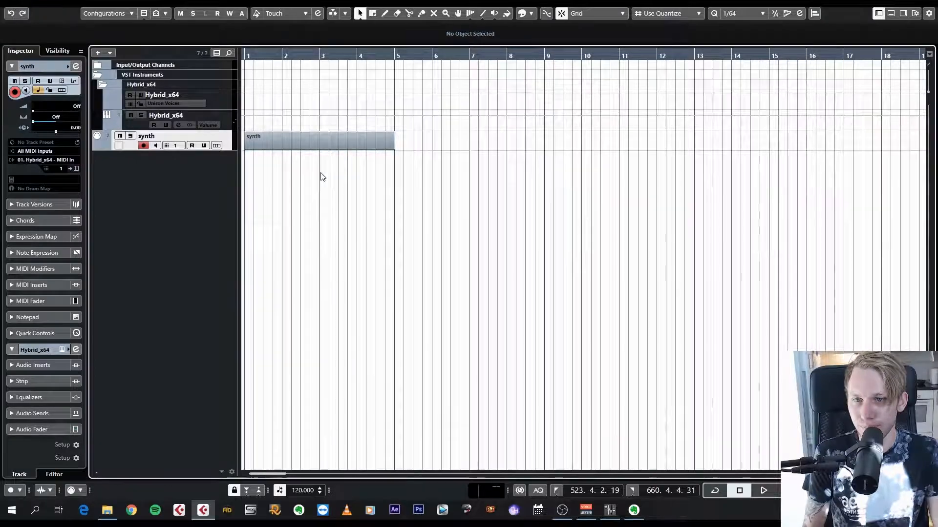
Step: Open the synth part in the Key Editor and enlarge the editor area upwards, with the whole part in view
{"action": "double_click", "coordinate": [268, 144]}
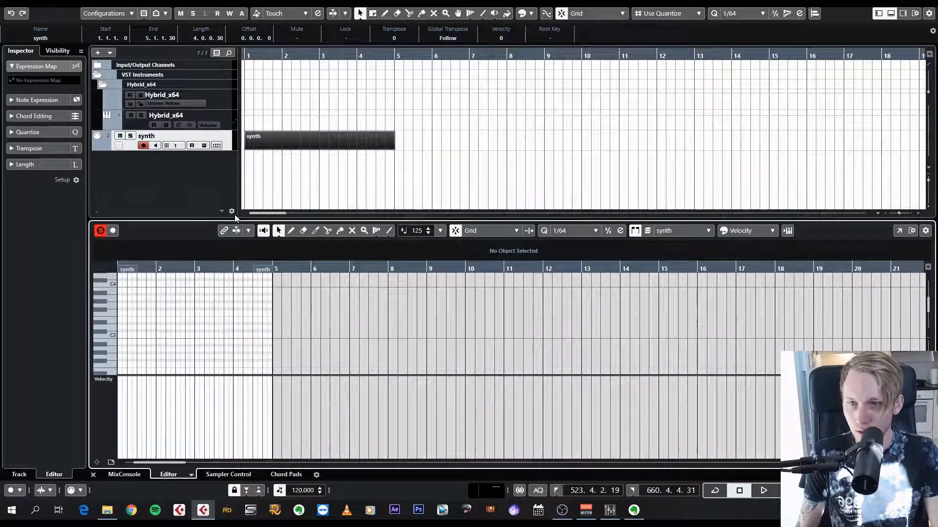
{"action": "left_click_drag", "start_coordinate": [266, 219], "coordinate": [266, 123]}
{"action": "scroll", "coordinate": [207, 260], "scroll_direction": "up", "scroll_amount": 3}
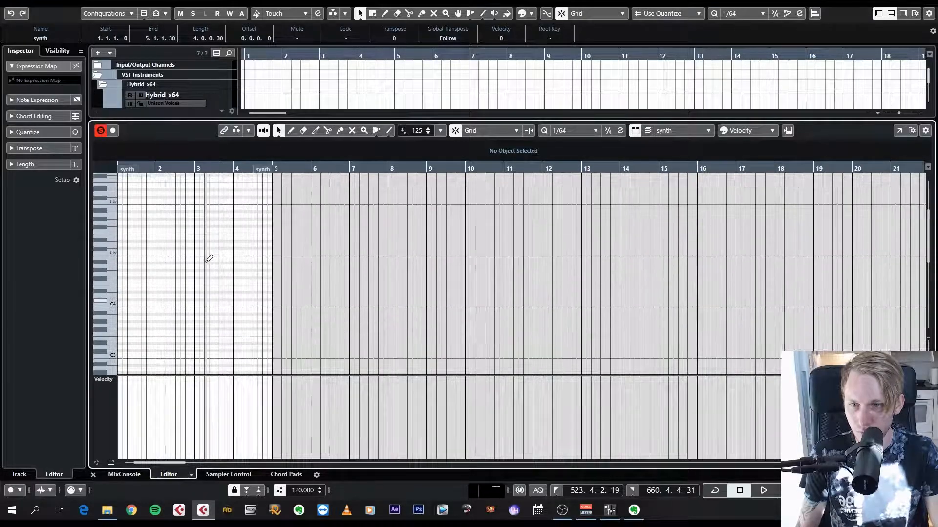
{"action": "scroll", "coordinate": [249, 259], "scroll_direction": "left", "scroll_amount": 3}
{"action": "scroll", "coordinate": [238, 263], "scroll_direction": "up", "scroll_amount": 4}
{"action": "scroll", "coordinate": [323, 342], "scroll_direction": "up", "scroll_amount": 3}
{"action": "scroll", "coordinate": [322, 332], "scroll_direction": "down", "scroll_amount": 8}
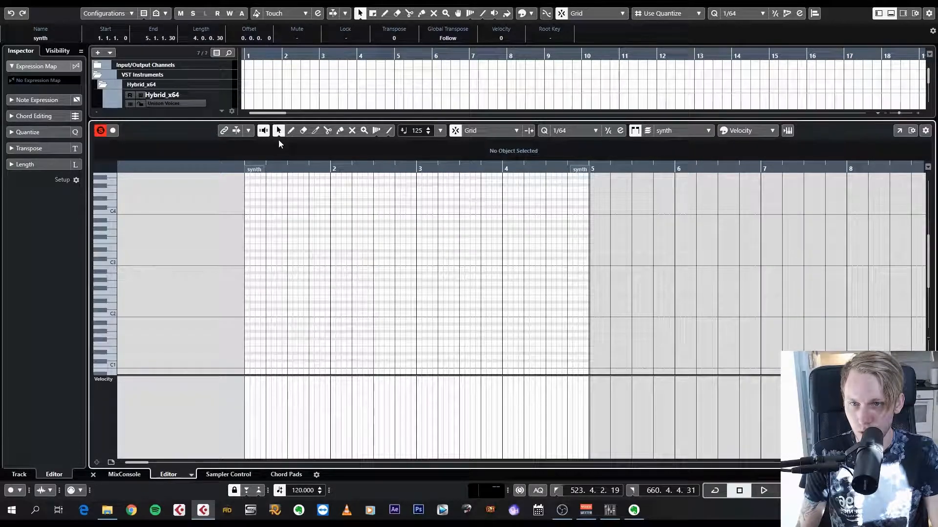
Step: Draw five consecutive notes across the part: three one-bar notes beginning with G#2, followed by half-bar notes on A#2 and G#2
{"action": "left_click", "coordinate": [292, 130]}
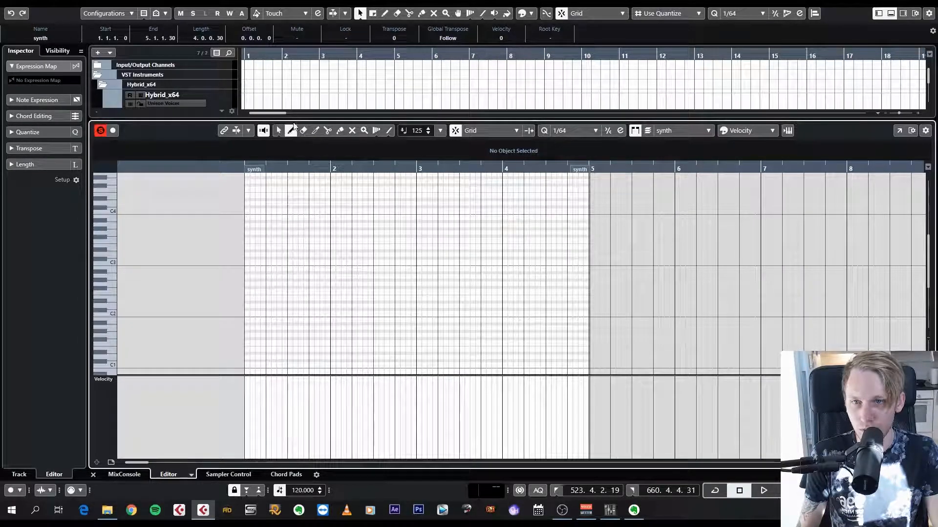
{"action": "left_click", "coordinate": [279, 131]}
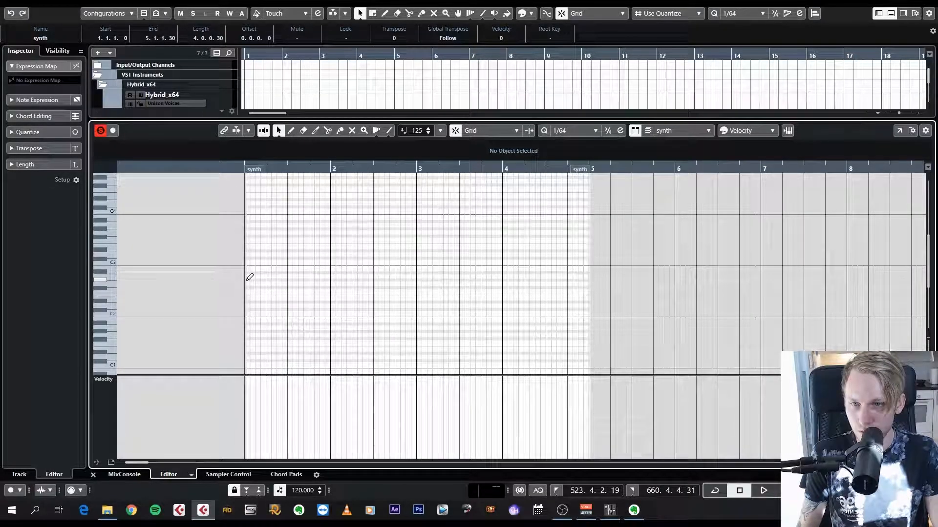
{"action": "left_click_drag", "start_coordinate": [247, 280], "coordinate": [333, 283]}
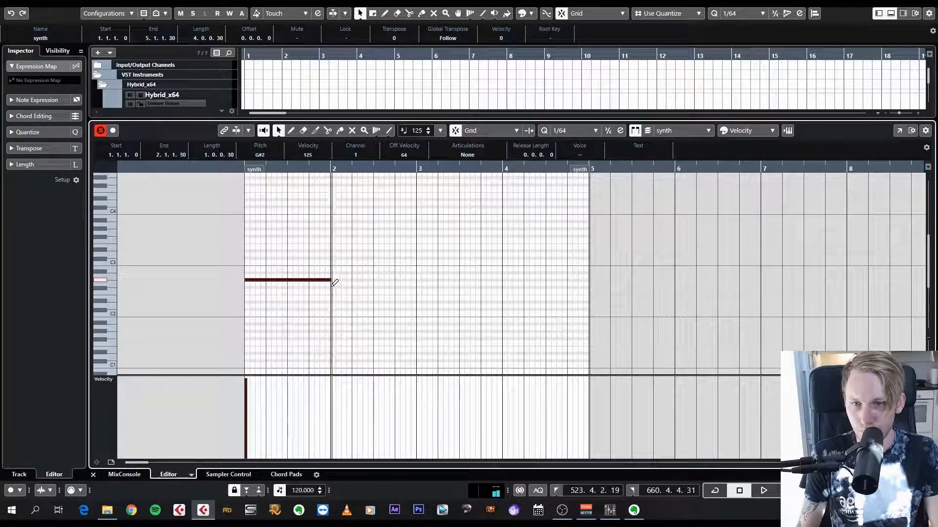
{"action": "scroll", "coordinate": [333, 283], "scroll_direction": "up", "scroll_amount": 3}
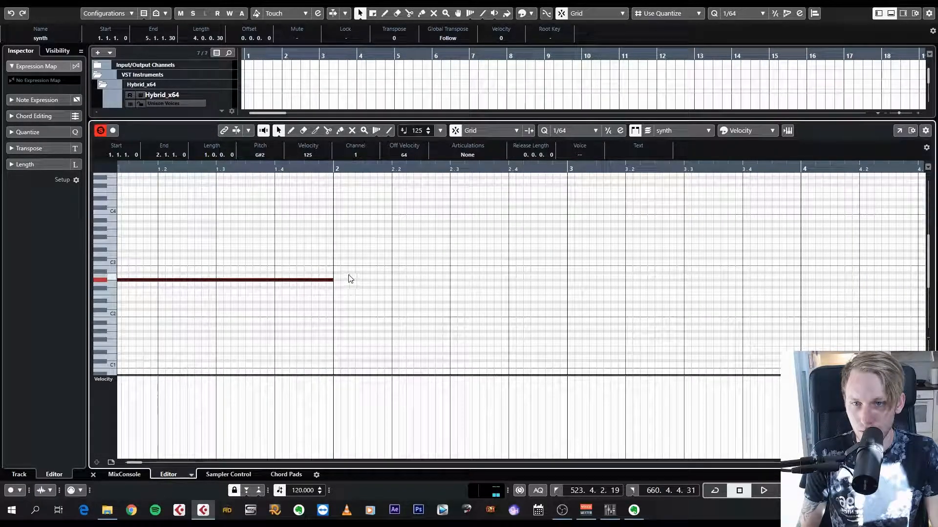
{"action": "mouse_move", "coordinate": [337, 257]}
{"action": "left_mouse_down"}
{"action": "mouse_move", "coordinate": [569, 259]}
{"action": "mouse_move", "coordinate": [582, 274]}
{"action": "mouse_move", "coordinate": [573, 286]}
{"action": "mouse_move", "coordinate": [802, 296]}
{"action": "mouse_move", "coordinate": [804, 272]}
{"action": "mouse_move", "coordinate": [855, 275]}
{"action": "left_mouse_up"}
{"action": "scroll", "coordinate": [547, 298], "scroll_direction": "right", "scroll_amount": 5}
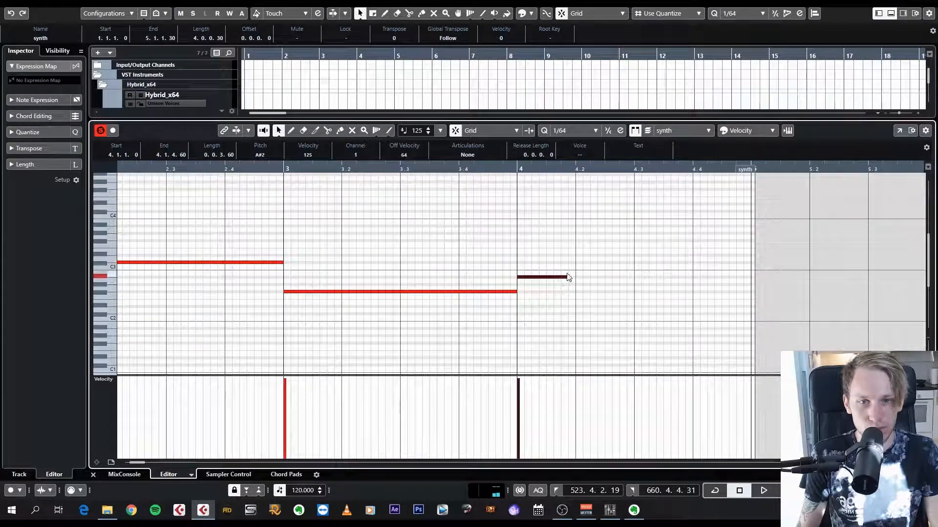
{"action": "left_click_drag", "start_coordinate": [568, 278], "coordinate": [755, 291]}
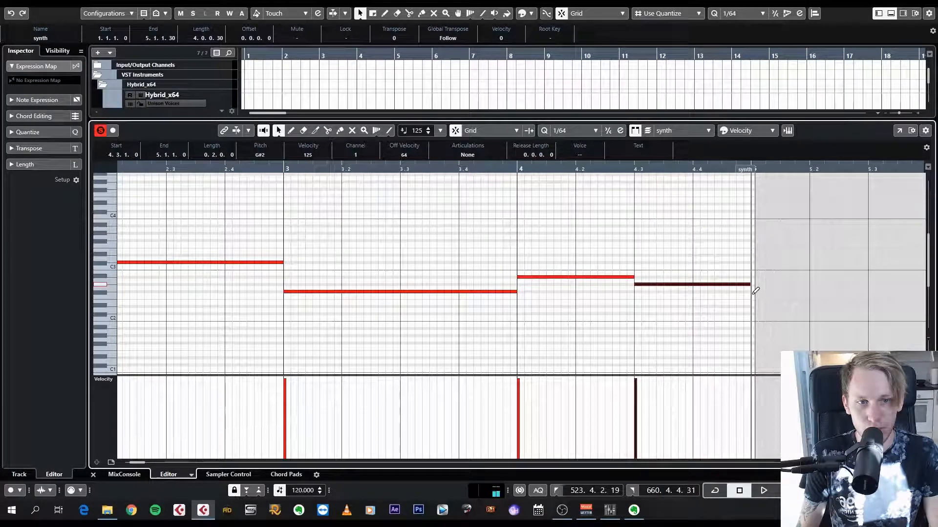
Step: Trim the end of the synth part to 5.1.1.0, exactly where the last note ends
{"action": "left_click_drag", "start_coordinate": [747, 171], "coordinate": [742, 172]}
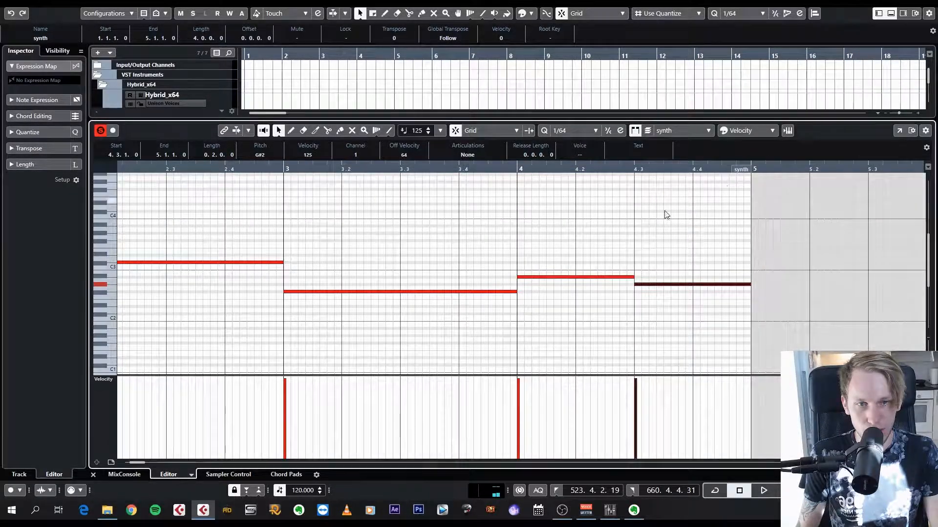
{"action": "scroll", "coordinate": [428, 200], "scroll_direction": "down", "scroll_amount": 4}
{"action": "left_click", "coordinate": [316, 195]}
Step: Play the drawn notes from bar 1 through to the end of the part and close the Key Editor
{"action": "left_click_drag", "start_coordinate": [242, 164], "coordinate": [242, 166]}
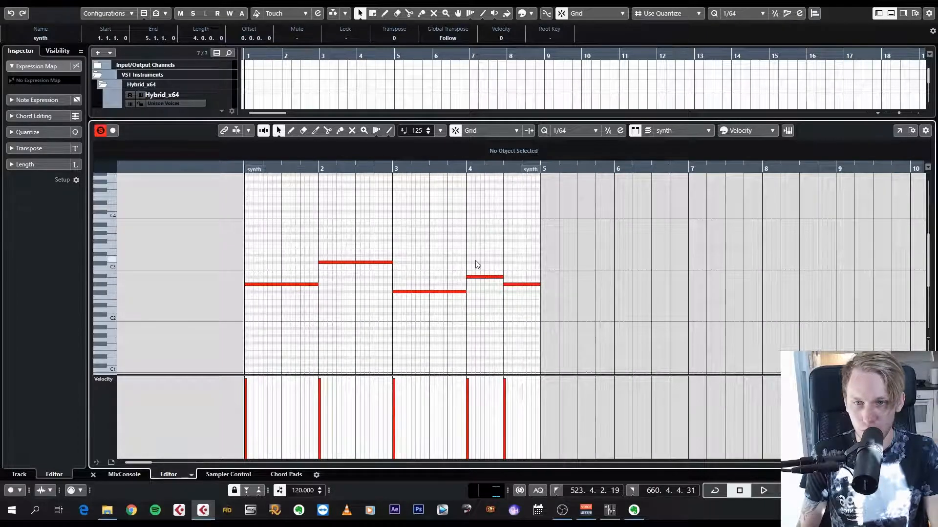
{"action": "key", "text": "space"}
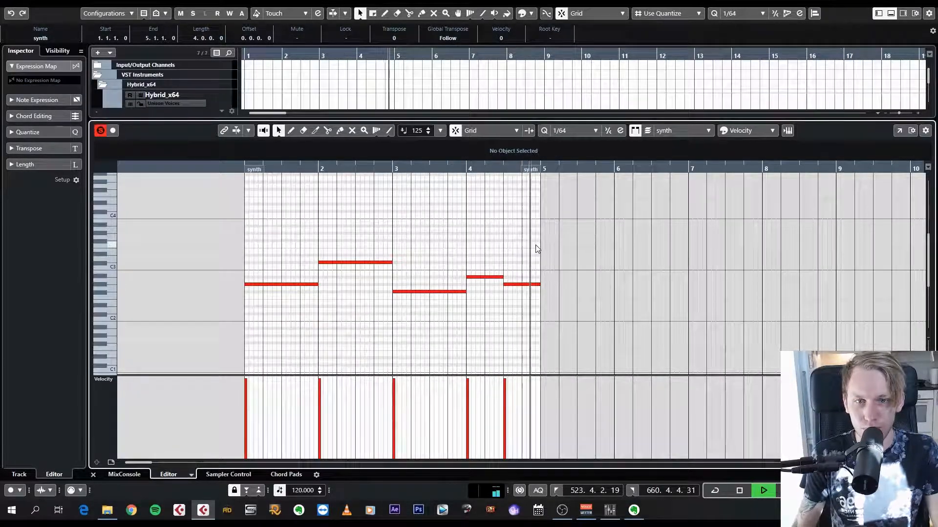
{"action": "key", "text": "space"}
{"action": "key", "text": "Return"}
{"action": "left_click", "coordinate": [455, 217]}
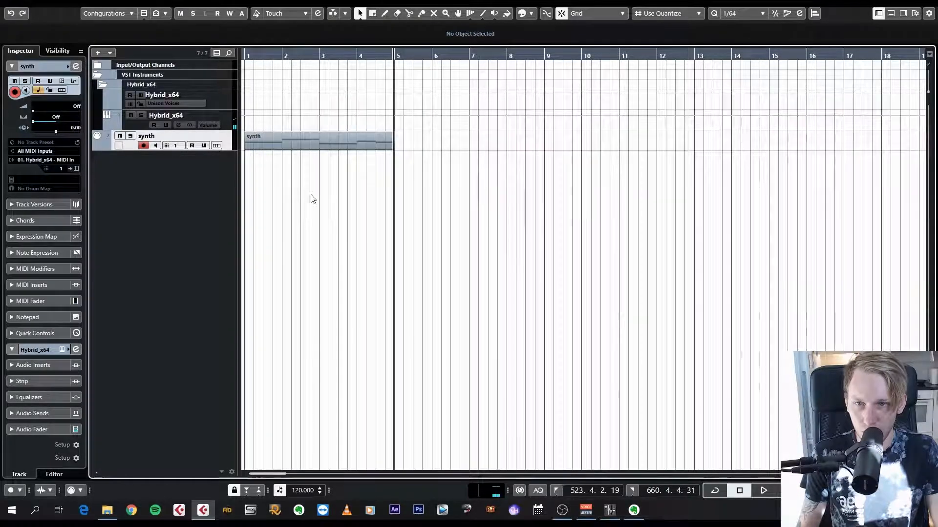
Step: Open the synth part in the Key Editor and close it again several times, returning to the full project view
{"action": "left_click", "coordinate": [312, 140]}
{"action": "key", "text": "Return"}
{"action": "key", "text": "Return"}
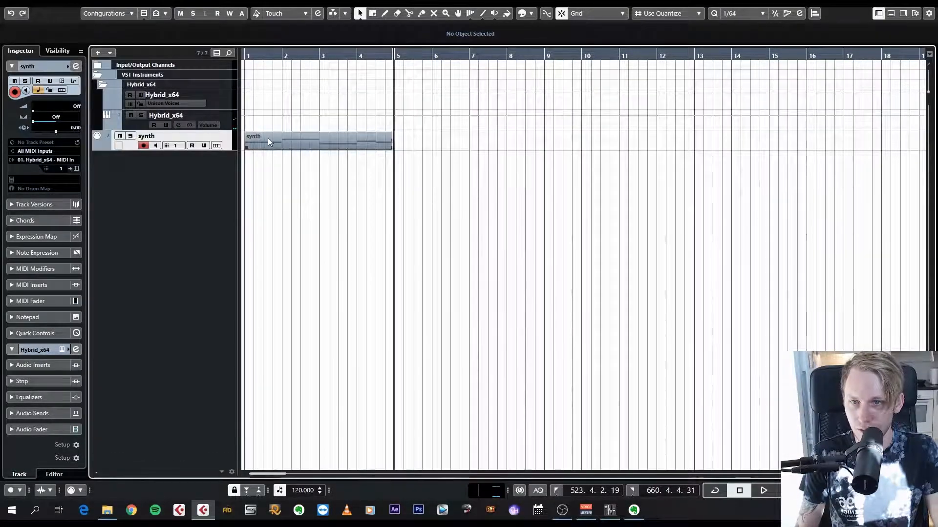
{"action": "double_click", "coordinate": [268, 142]}
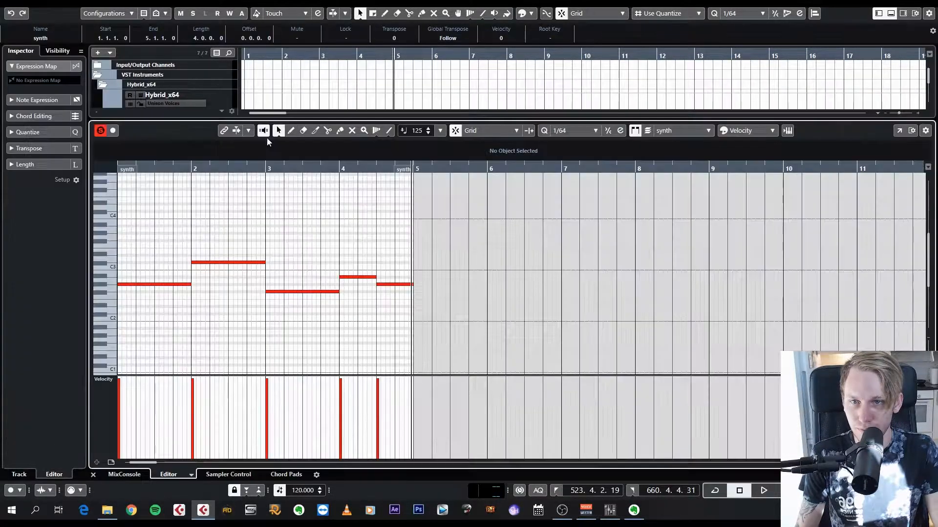
{"action": "left_click", "coordinate": [319, 105]}
{"action": "left_click", "coordinate": [163, 129]}
{"action": "key", "text": "Return"}
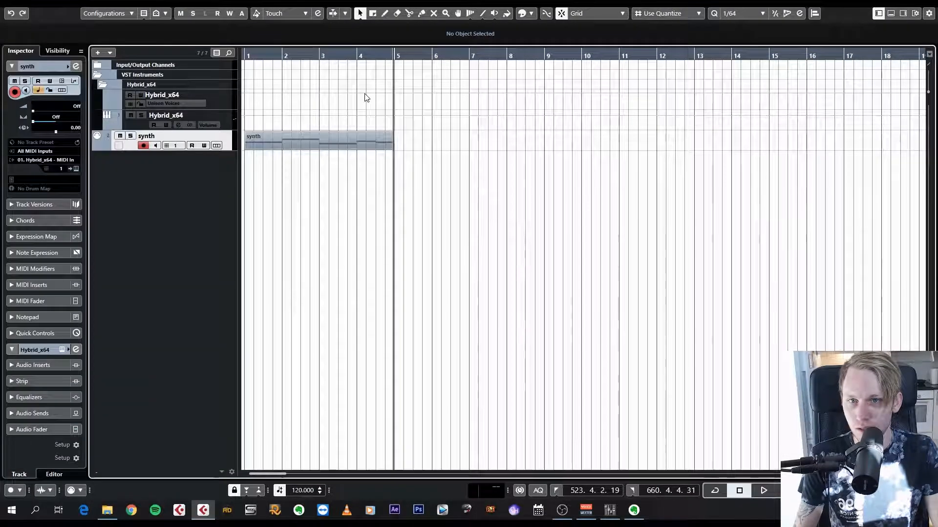
{"action": "left_click", "coordinate": [356, 139]}
{"action": "key", "text": "Return"}
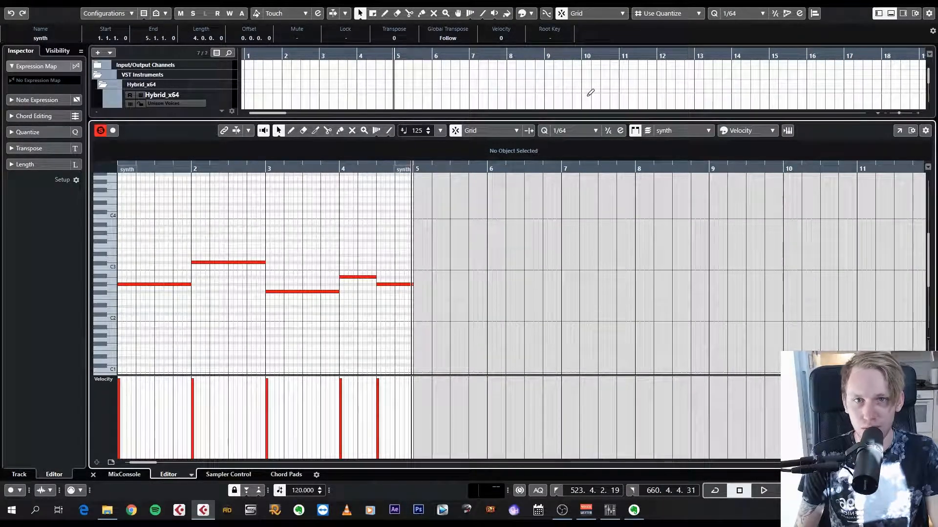
{"action": "key", "text": "ctrl+e"}
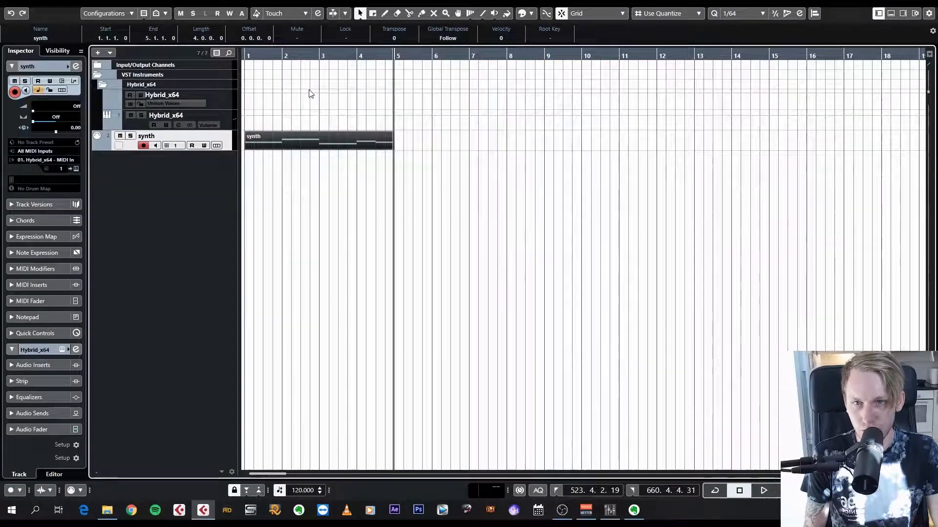
Step: Return the playhead to the project start, open the selected synth part in the Key Editor once more and close it
{"action": "left_click", "coordinate": [329, 205]}
{"action": "key", "text": "KP_Decimal"}
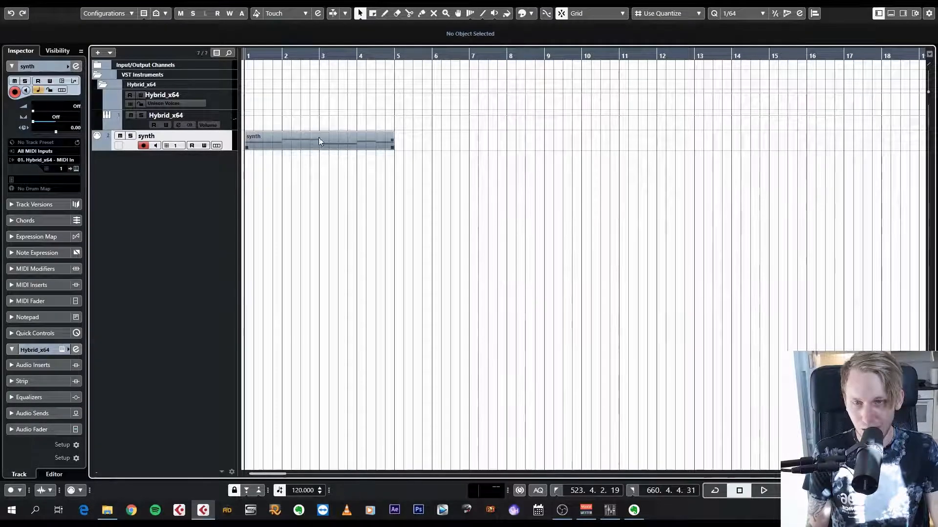
{"action": "left_click", "coordinate": [307, 144]}
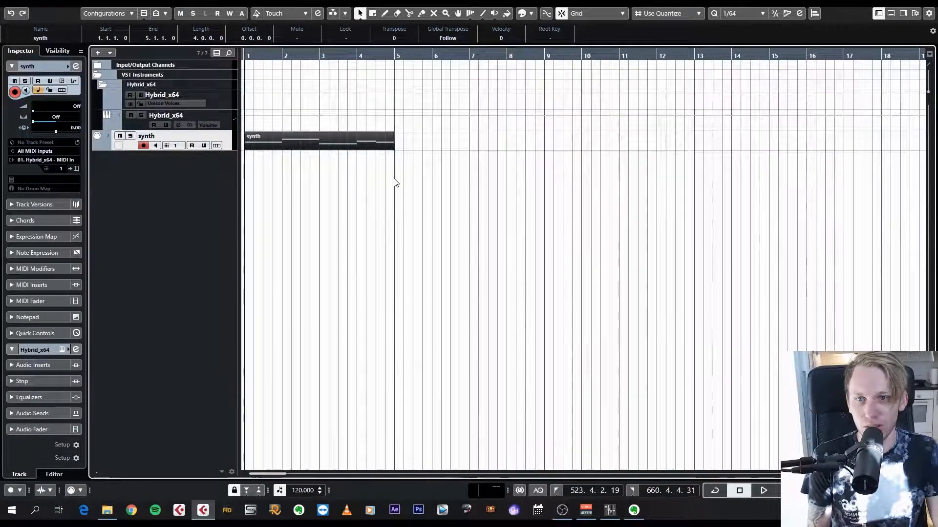
{"action": "key", "text": "Return"}
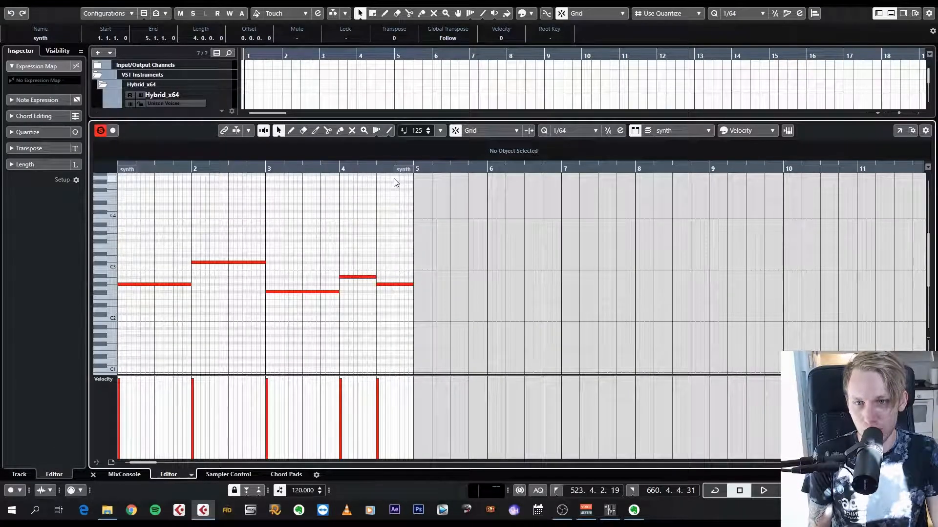
{"action": "key", "text": "Return"}
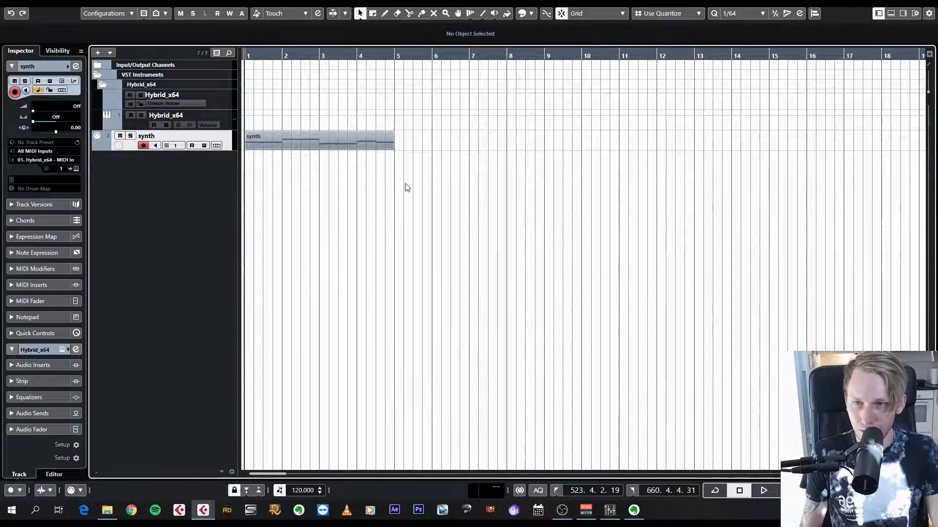
Step: Remove the synth track and unload Hybrid_x64 from the instrument rack by choosing No VST Instrument
{"action": "right_click", "coordinate": [133, 147]}
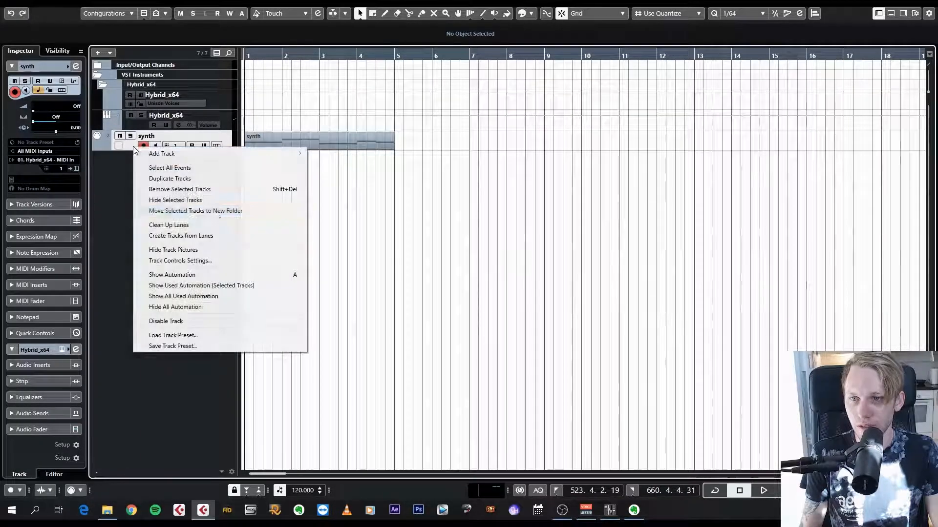
{"action": "left_click", "coordinate": [204, 190]}
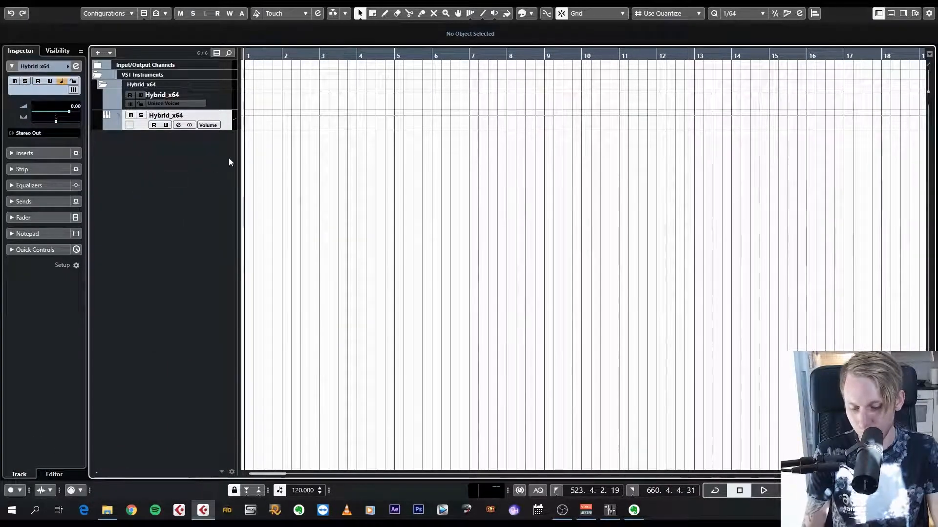
{"action": "key", "text": "F11"}
{"action": "left_click", "coordinate": [605, 105]}
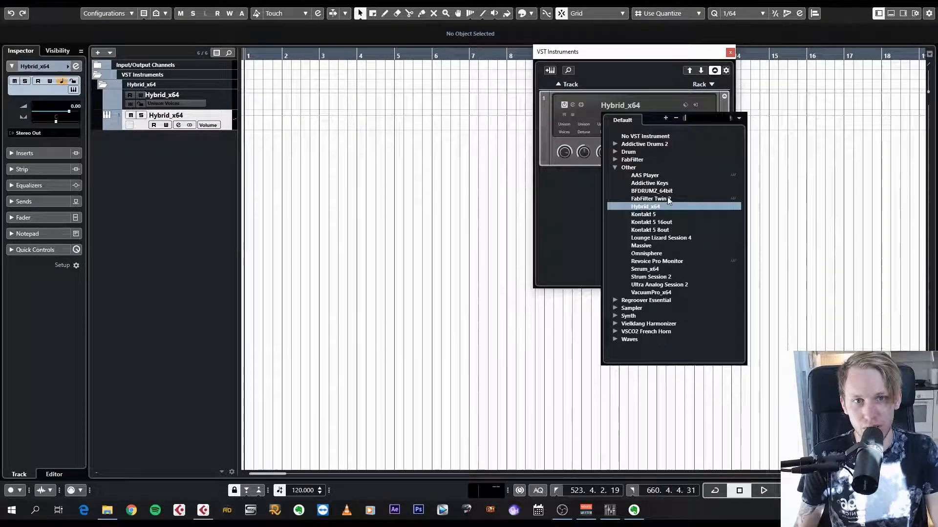
{"action": "left_click", "coordinate": [645, 136]}
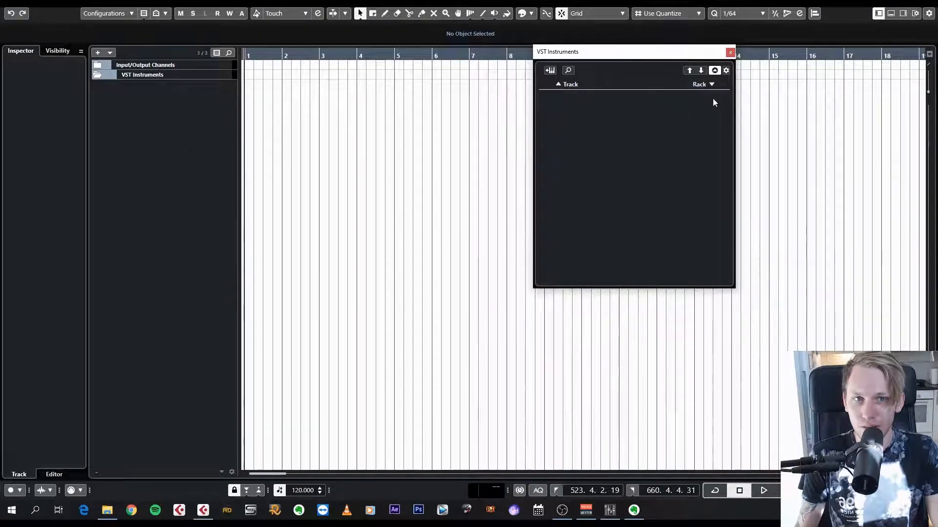
Step: Load Groove Agent SE from the Drum category as a rack instrument and close the VST Instruments window
{"action": "left_click", "coordinate": [706, 87]}
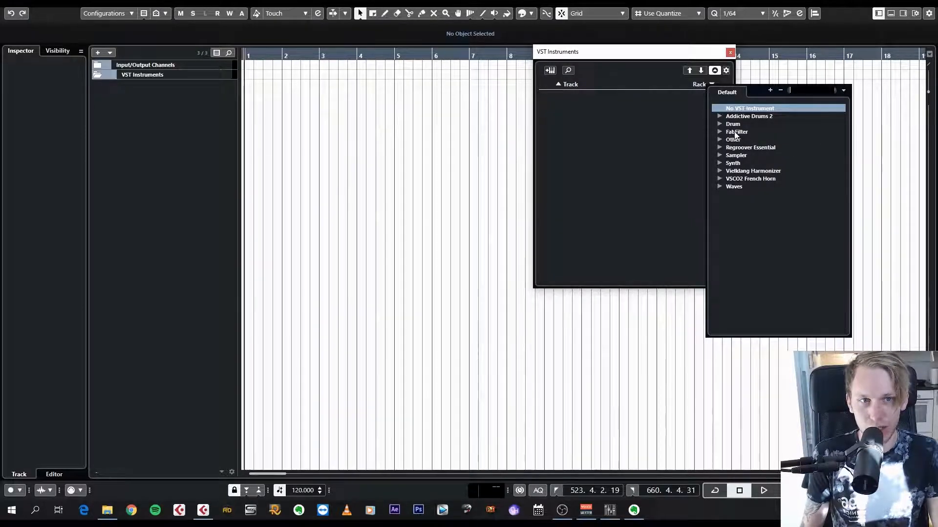
{"action": "left_click", "coordinate": [719, 123]}
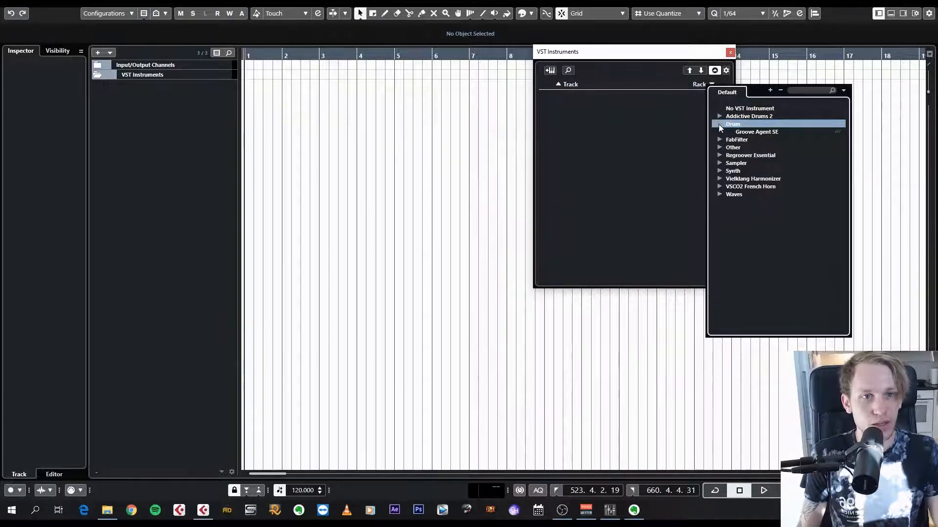
{"action": "left_click", "coordinate": [745, 132]}
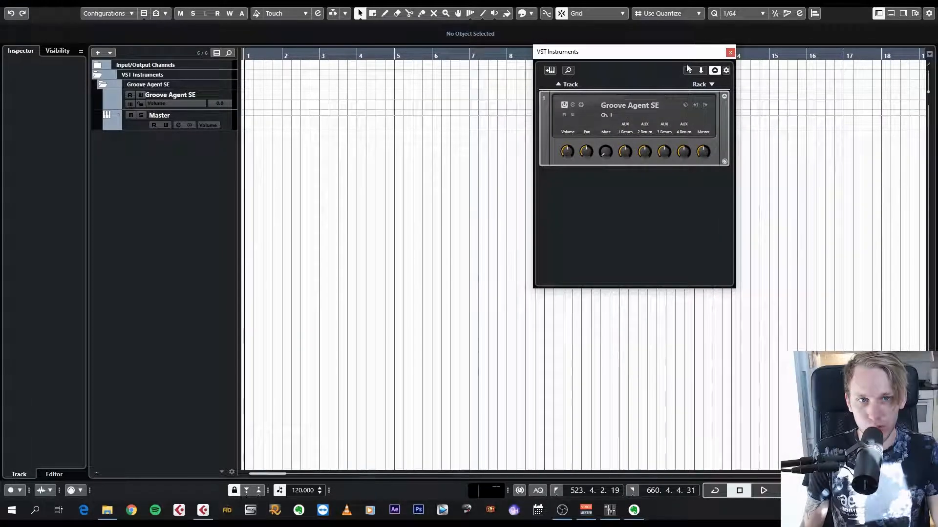
{"action": "left_click", "coordinate": [730, 53]}
Step: Add one MIDI track named drums and route its output to 01. Groove Agent SE - Main
{"action": "right_click", "coordinate": [201, 159]}
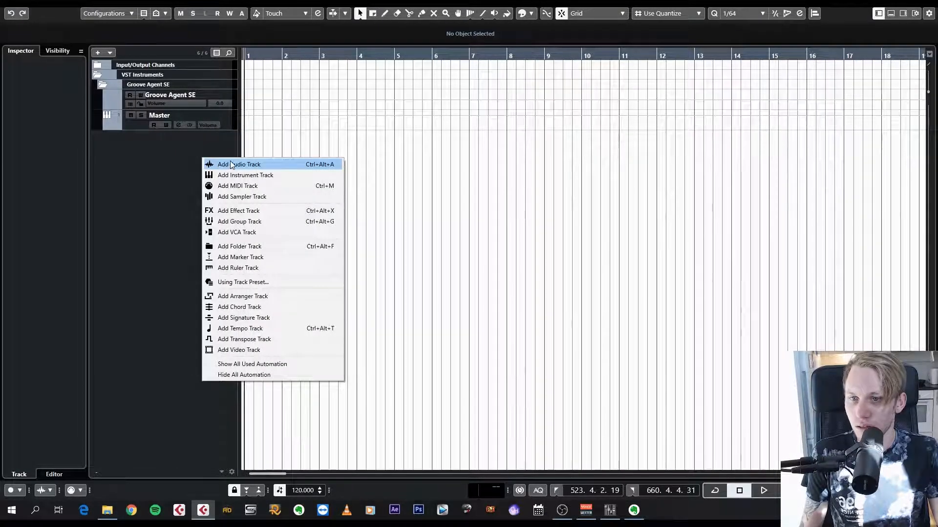
{"action": "left_click", "coordinate": [251, 188]}
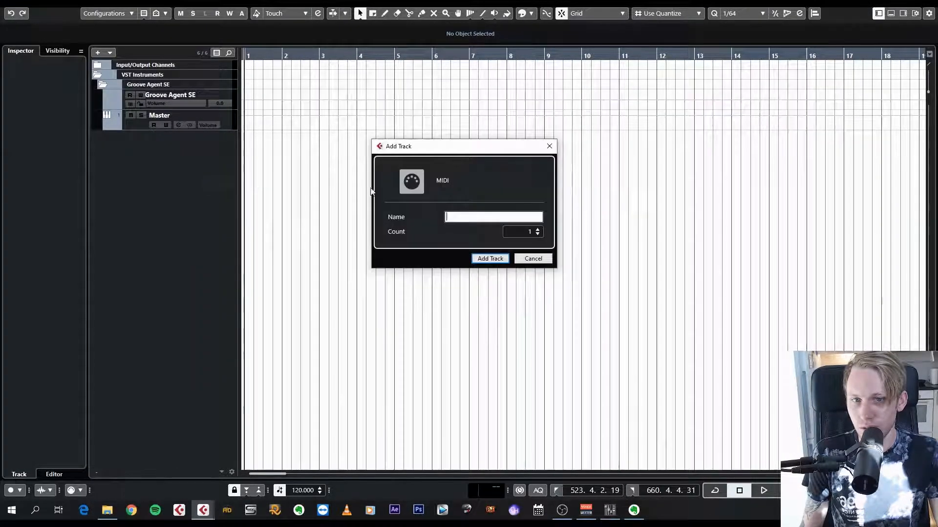
{"action": "type", "text": "drums"}
{"action": "left_click", "coordinate": [490, 259]}
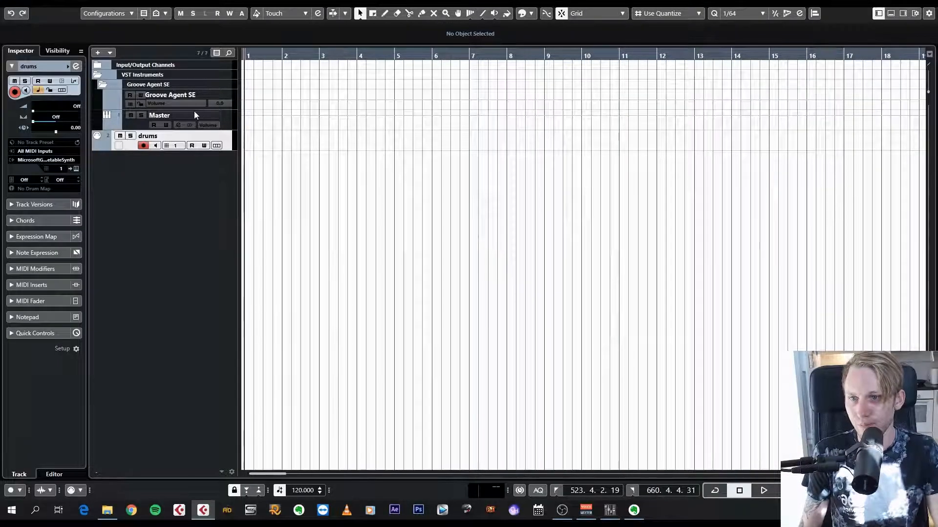
{"action": "left_click", "coordinate": [54, 160]}
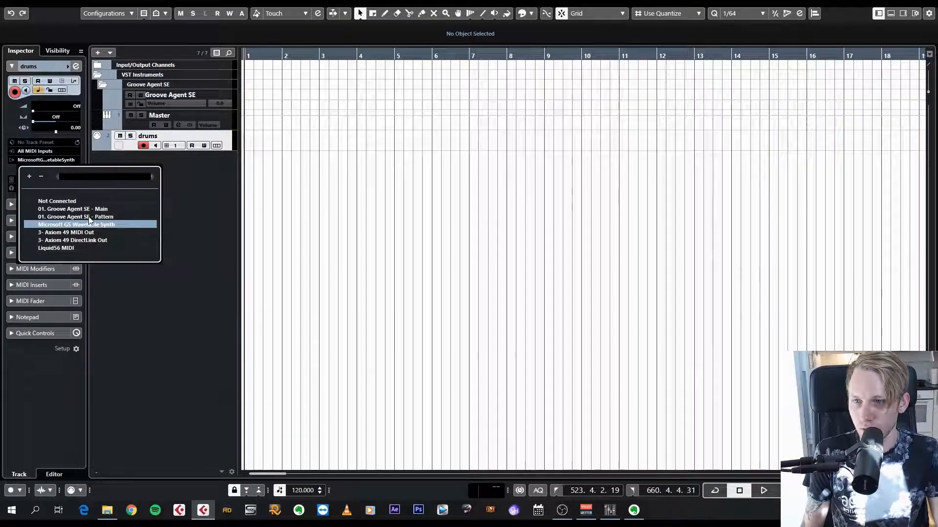
{"action": "left_click", "coordinate": [75, 209]}
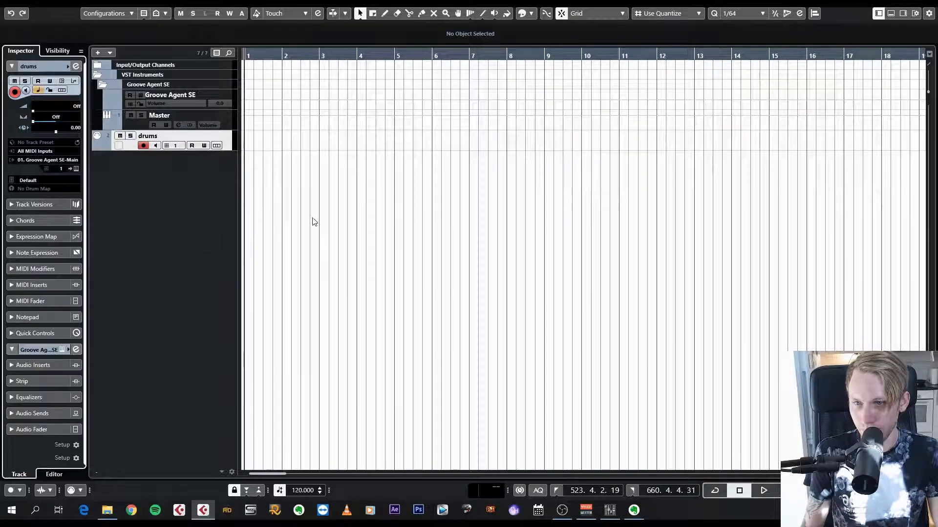
Step: Open the Groove Agent SE interface from the drums track and load the Dub Master Kit 01 preset
{"action": "left_click", "coordinate": [75, 168]}
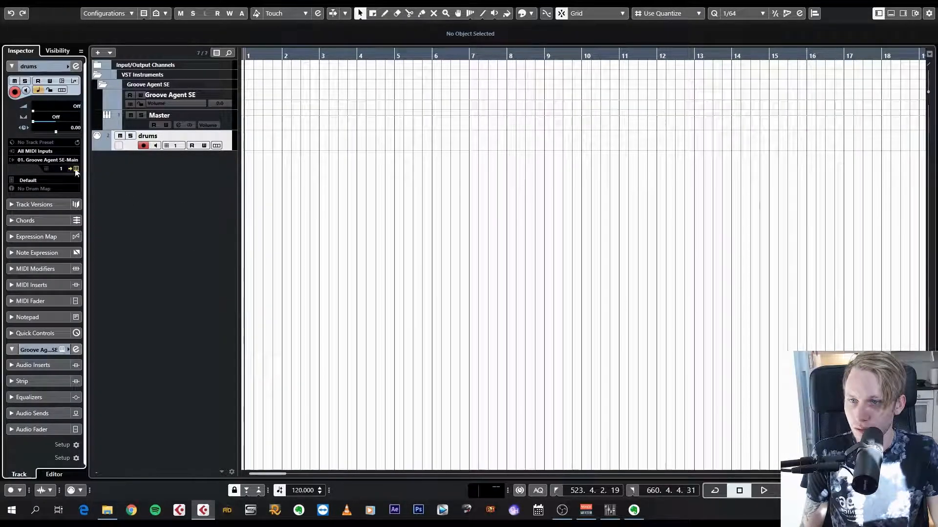
{"action": "left_click", "coordinate": [539, 87]}
{"action": "left_click", "coordinate": [570, 102]}
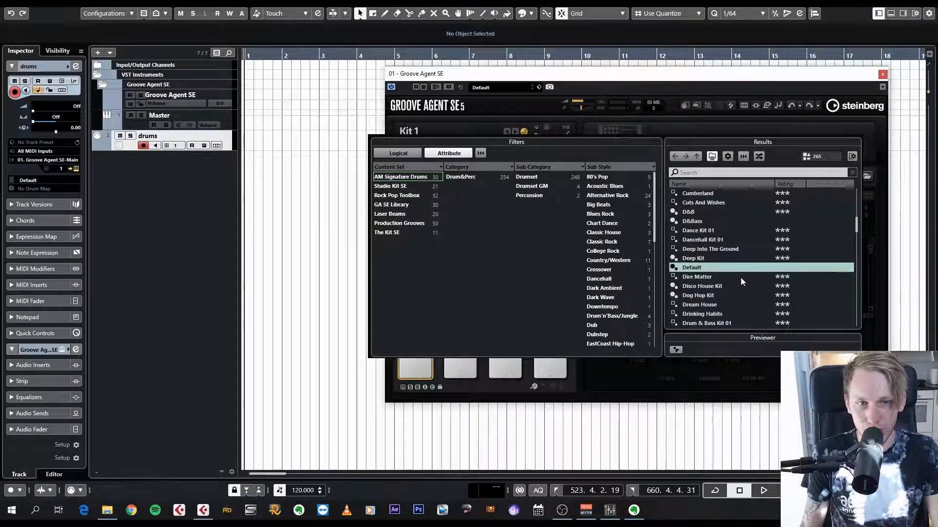
{"action": "scroll", "coordinate": [730, 276], "scroll_direction": "down", "scroll_amount": 2}
{"action": "left_click", "coordinate": [710, 286]}
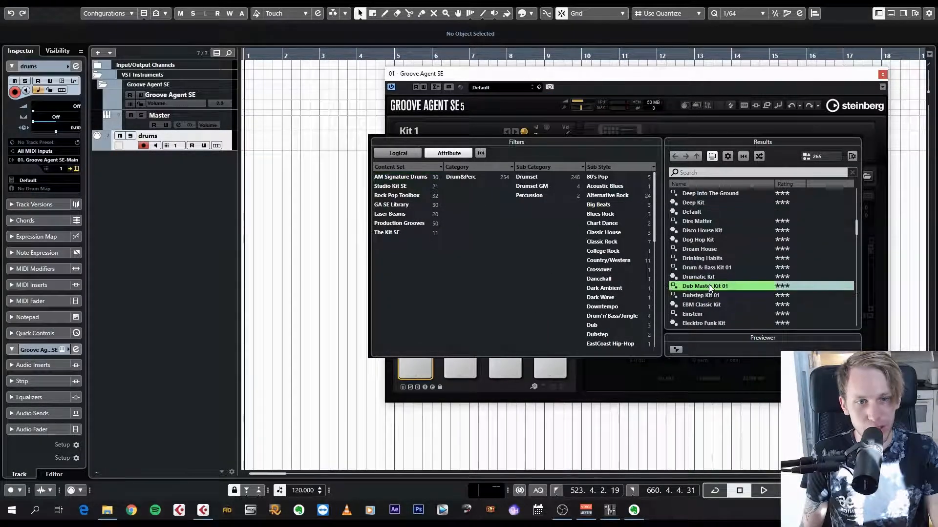
{"action": "left_click", "coordinate": [576, 78]}
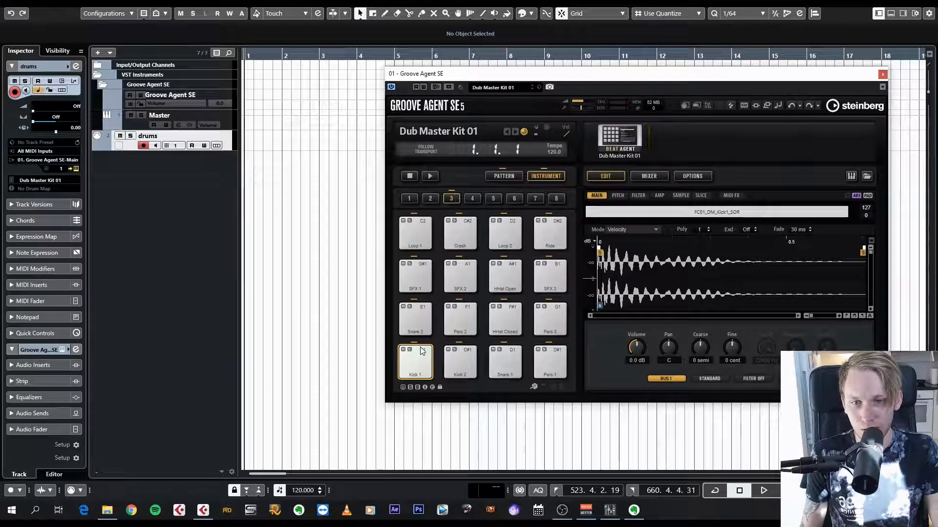
Step: Audition the kit's pads in Groove Agent SE, including kick, hi-hat, SFX, crash, loop and ride sounds
{"action": "left_click", "coordinate": [415, 364]}
{"action": "left_click", "coordinate": [505, 320]}
{"action": "left_click", "coordinate": [499, 265]}
{"action": "left_click", "coordinate": [498, 264]}
{"action": "left_click", "coordinate": [460, 276]}
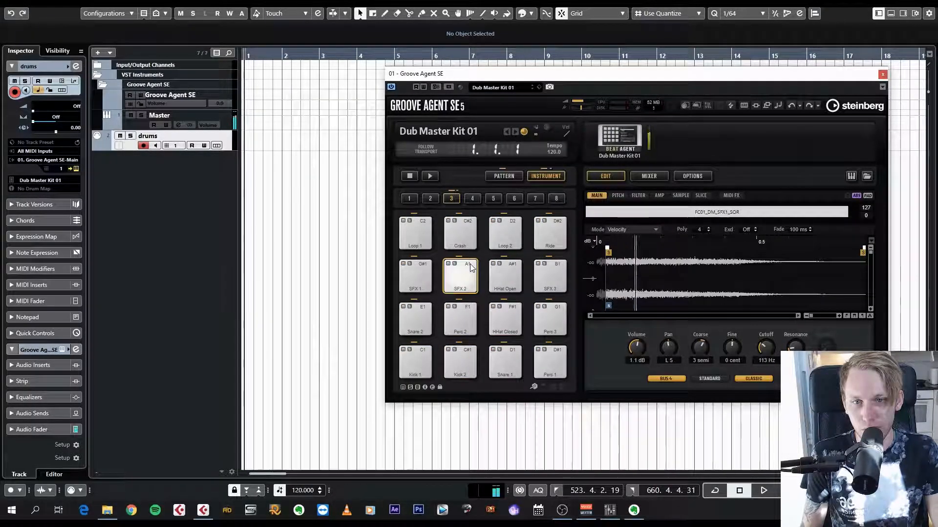
{"action": "left_click", "coordinate": [466, 224]}
{"action": "left_click", "coordinate": [505, 232]}
{"action": "left_click", "coordinate": [554, 237]}
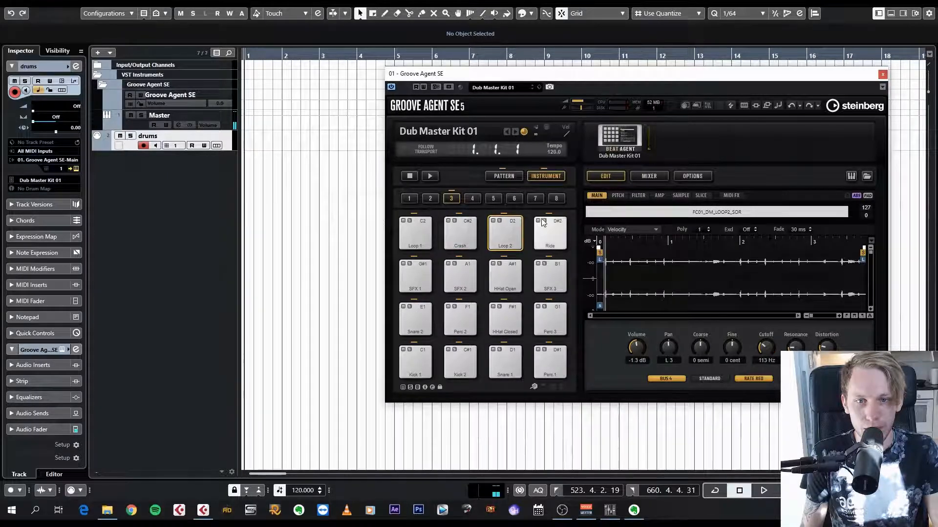
{"action": "left_click", "coordinate": [553, 265]}
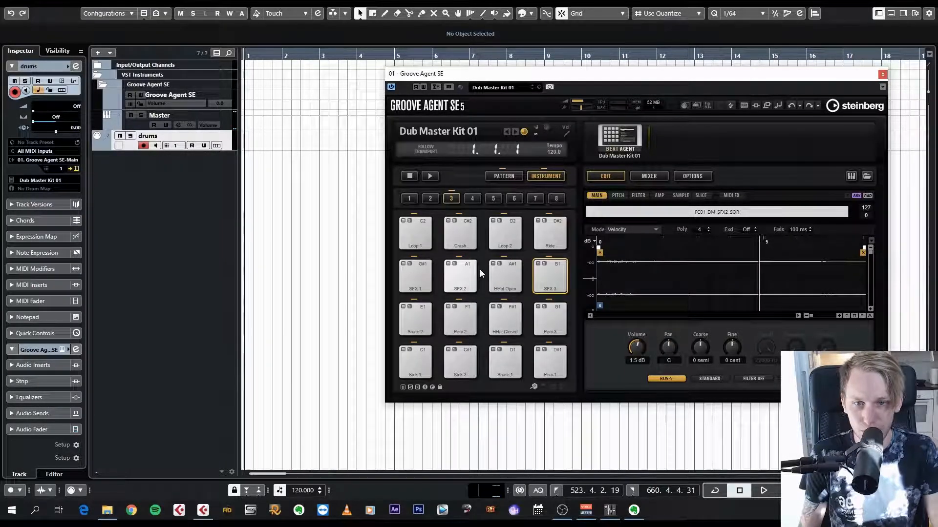
Step: Move the Groove Agent SE window aside and draw an empty four-bar part on the drums track starting at bar 1
{"action": "left_click_drag", "start_coordinate": [550, 75], "coordinate": [578, 72]}
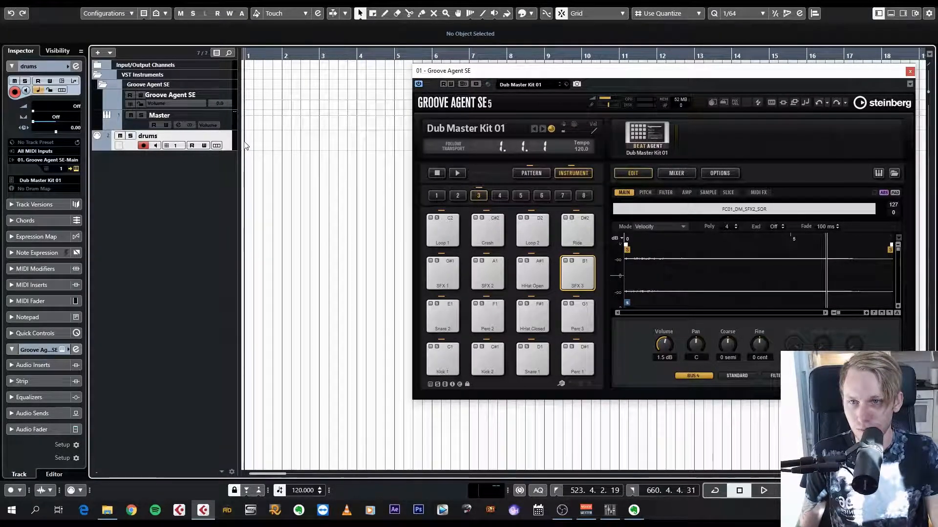
{"action": "mouse_move", "coordinate": [247, 140]}
{"action": "left_mouse_down"}
{"action": "mouse_move", "coordinate": [266, 149]}
{"action": "mouse_move", "coordinate": [398, 149]}
{"action": "left_mouse_up"}
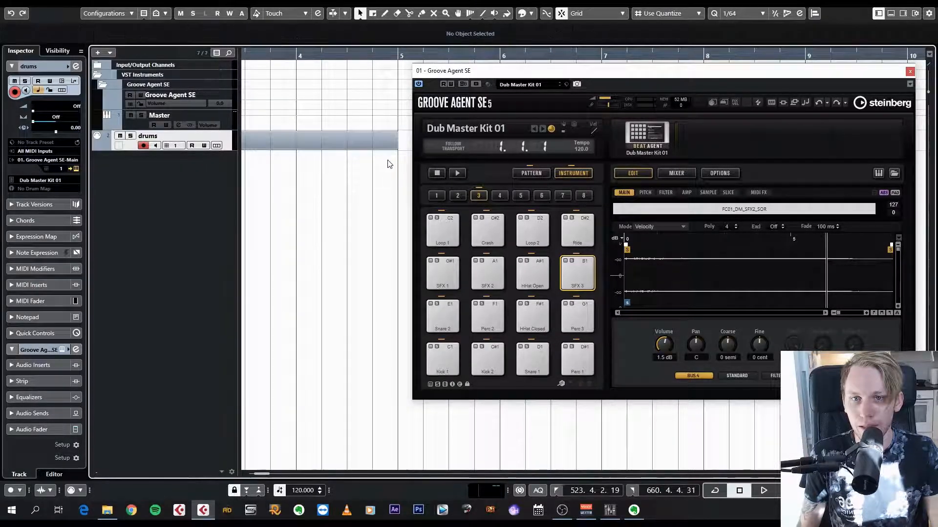
{"action": "key", "text": "g"}
{"action": "left_click", "coordinate": [266, 169]}
{"action": "left_click", "coordinate": [268, 148]}
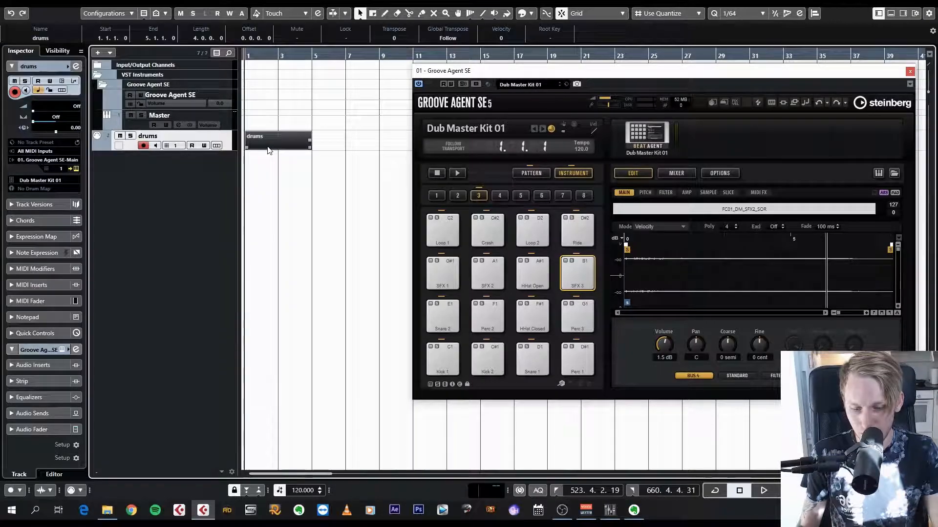
Step: Check the drums part in the Key Editor, close the editor and assign the GM Map drum map to the track
{"action": "double_click", "coordinate": [267, 140]}
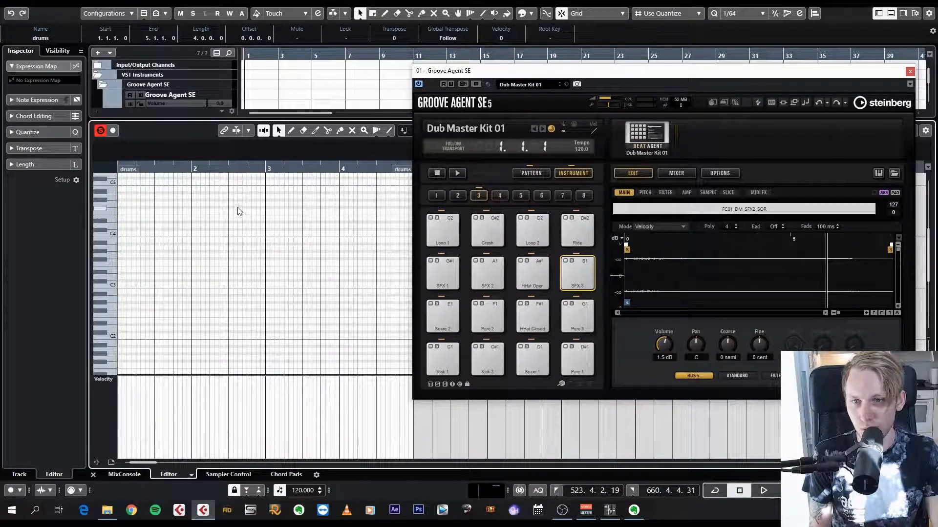
{"action": "key", "text": "Return"}
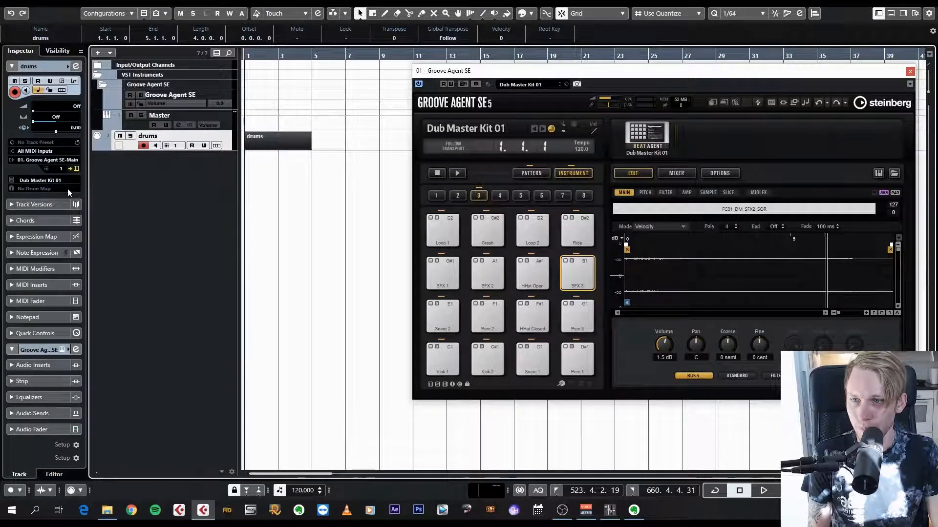
{"action": "left_click", "coordinate": [45, 190]}
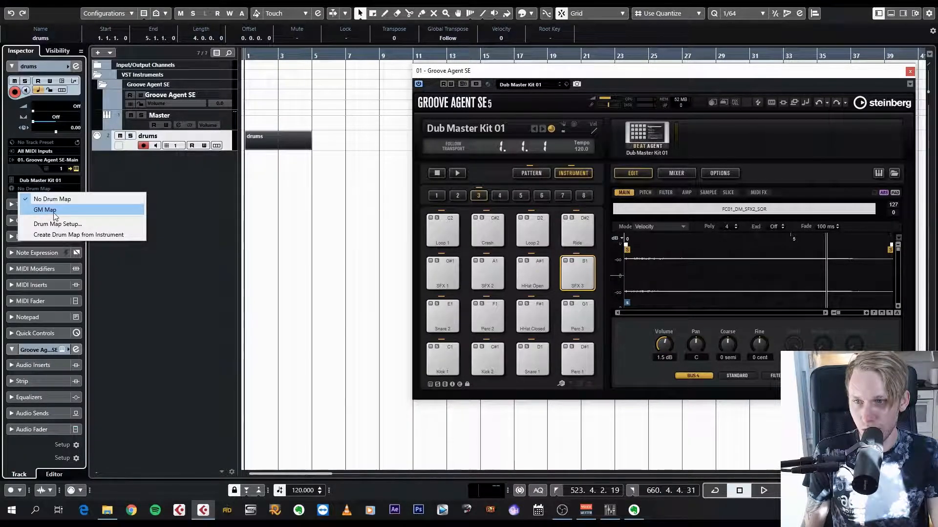
{"action": "left_click", "coordinate": [56, 211]}
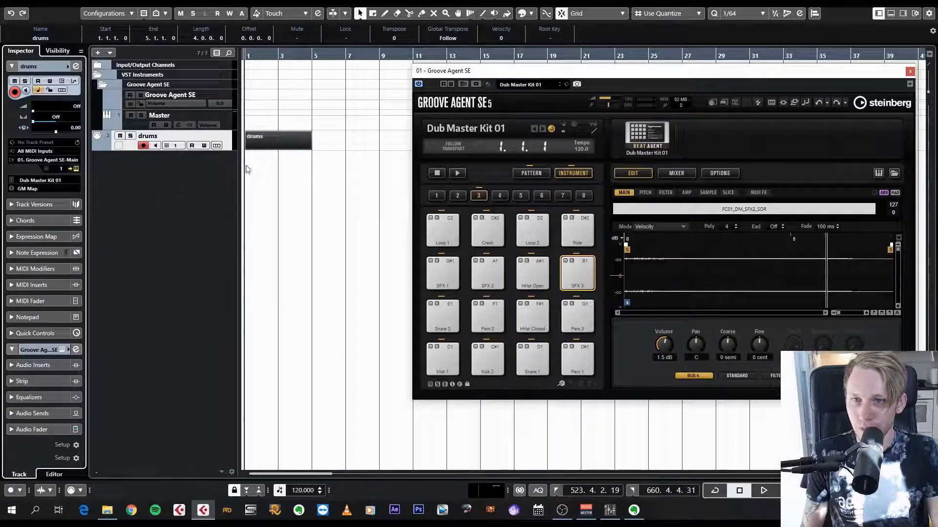
Step: Open the drums part in the Drum Editor, uncover its note grid and audition the Snare 2 pad
{"action": "left_click", "coordinate": [259, 143]}
{"action": "double_click", "coordinate": [259, 143]}
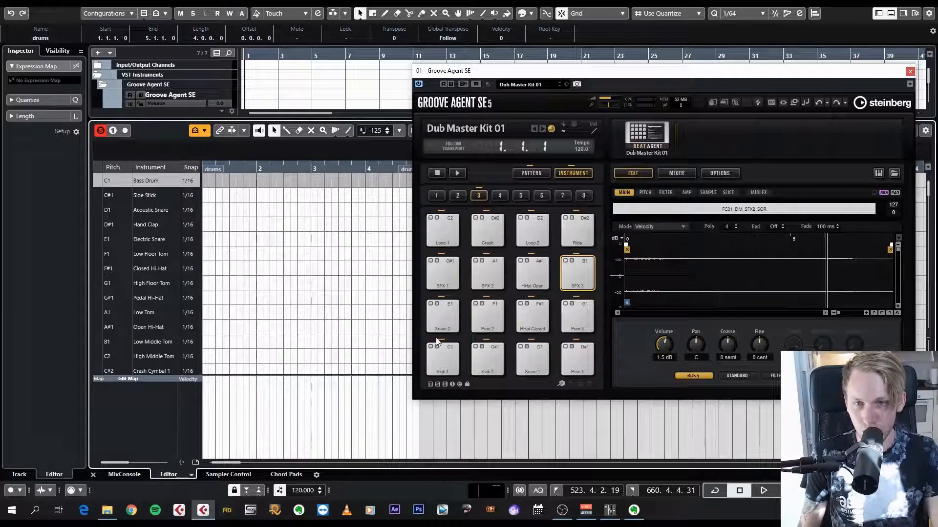
{"action": "left_click_drag", "start_coordinate": [487, 70], "coordinate": [516, 59]}
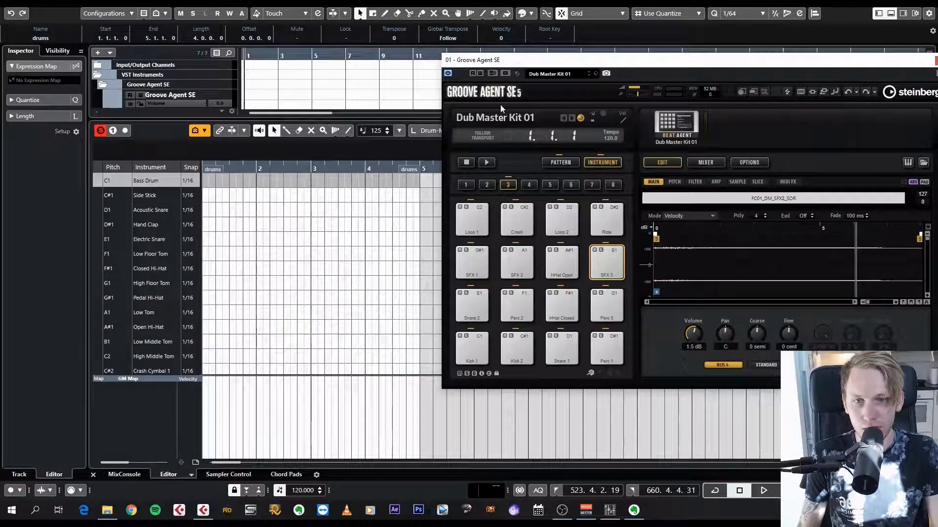
{"action": "left_click", "coordinate": [483, 294]}
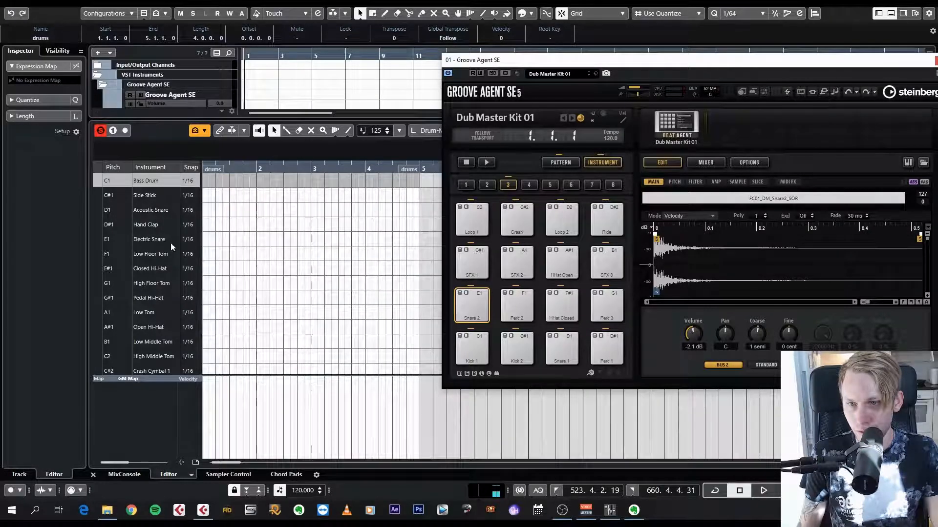
Step: Try out drum notes with an Electric Snare hit at the start of bar 1 and a Bass Drum hit at 1.2.2
{"action": "left_click", "coordinate": [216, 239]}
{"action": "double_click", "coordinate": [216, 239]}
{"action": "double_click", "coordinate": [266, 238]}
{"action": "double_click", "coordinate": [266, 238]}
{"action": "scroll", "coordinate": [309, 252], "scroll_direction": "left", "scroll_amount": 1}
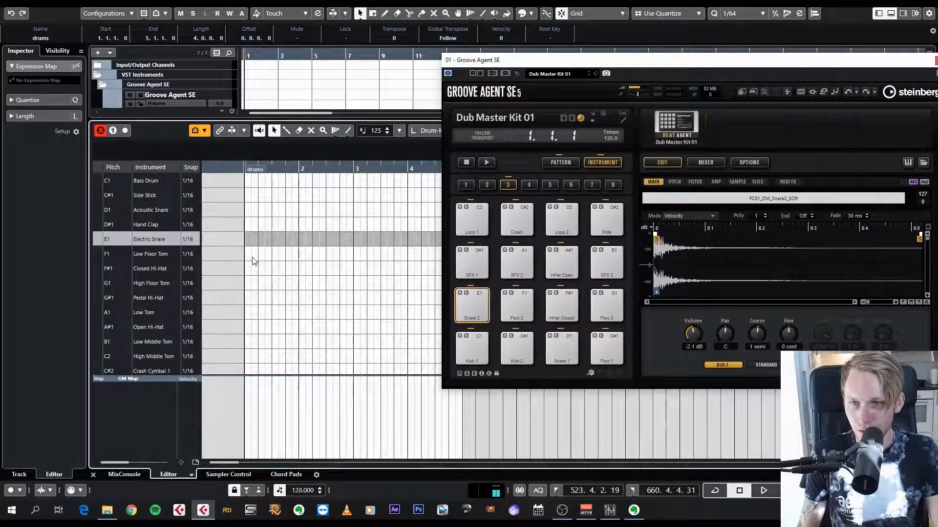
{"action": "scroll", "coordinate": [252, 258], "scroll_direction": "up", "scroll_amount": 3}
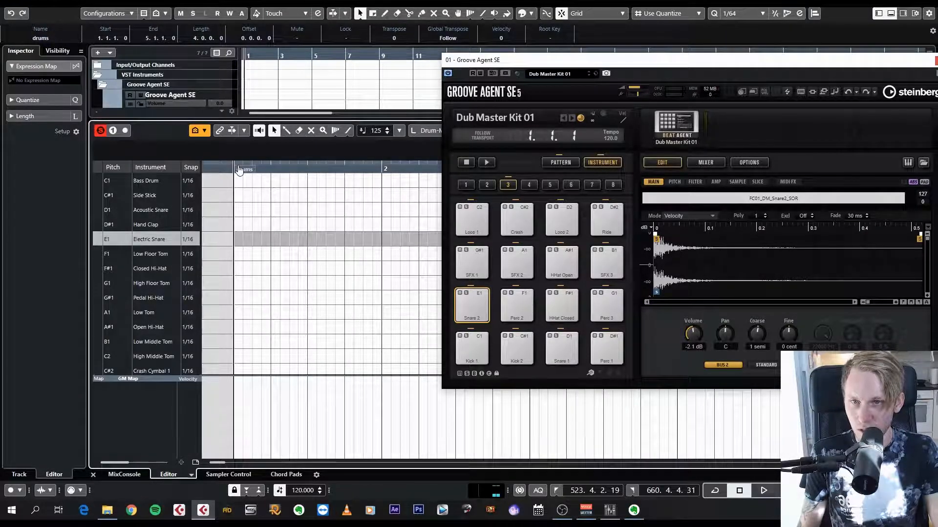
{"action": "left_click", "coordinate": [235, 239]}
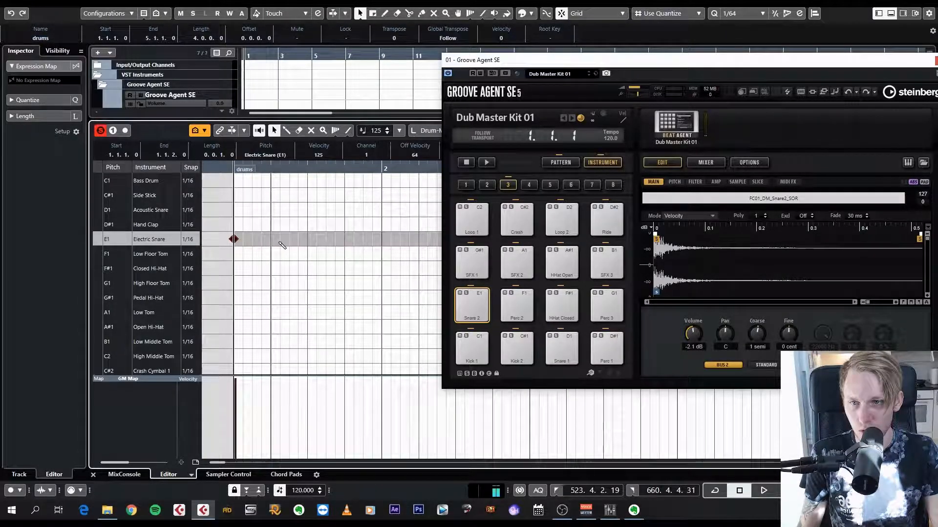
{"action": "left_click", "coordinate": [280, 180]}
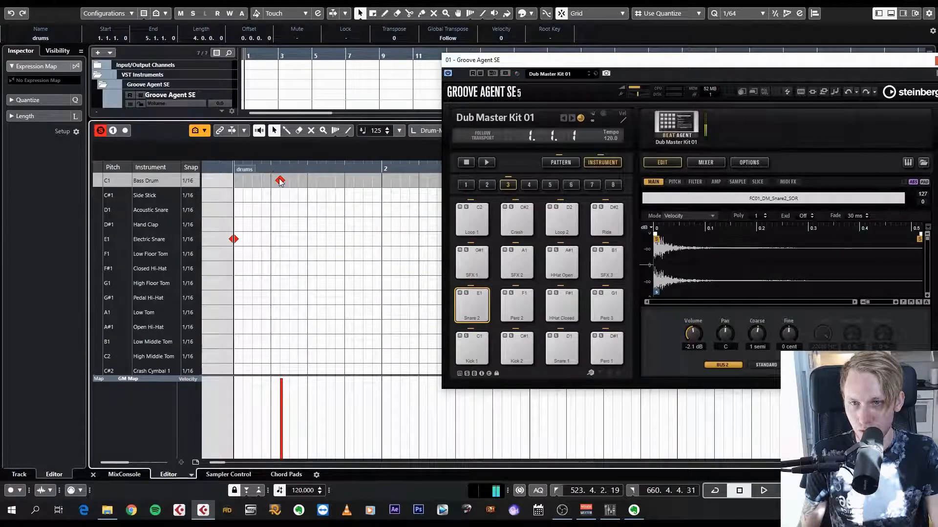
Step: Delete the trial Bass Drum and Electric Snare notes from bar 1
{"action": "left_click", "coordinate": [279, 181]}
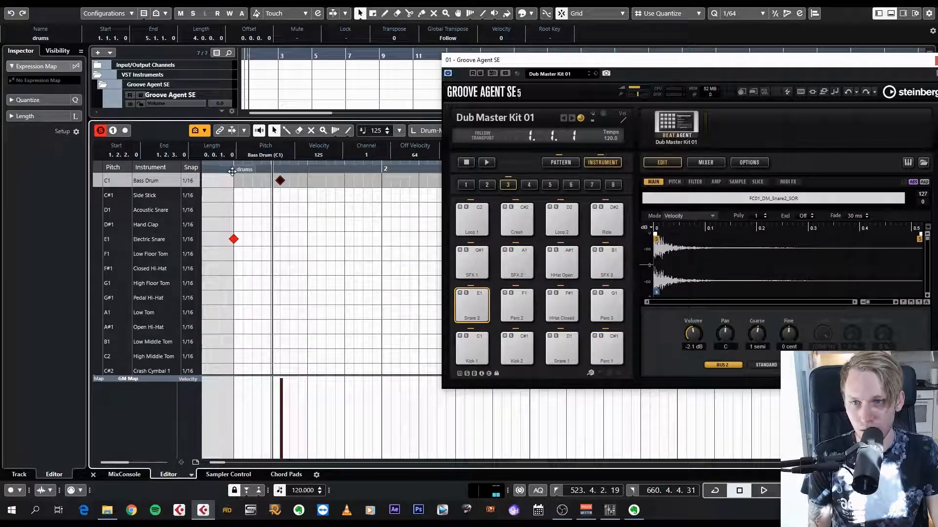
{"action": "key", "text": "Delete"}
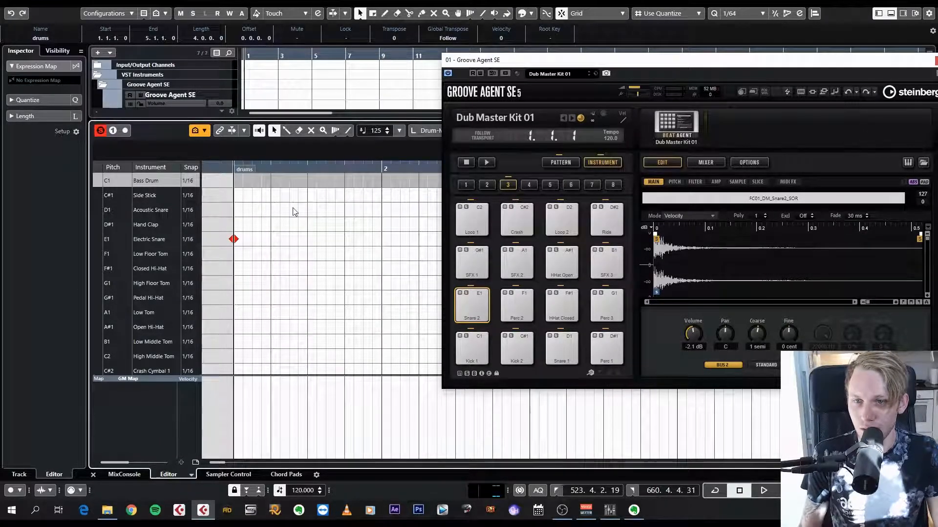
{"action": "scroll", "coordinate": [276, 240], "scroll_direction": "left", "scroll_amount": 1}
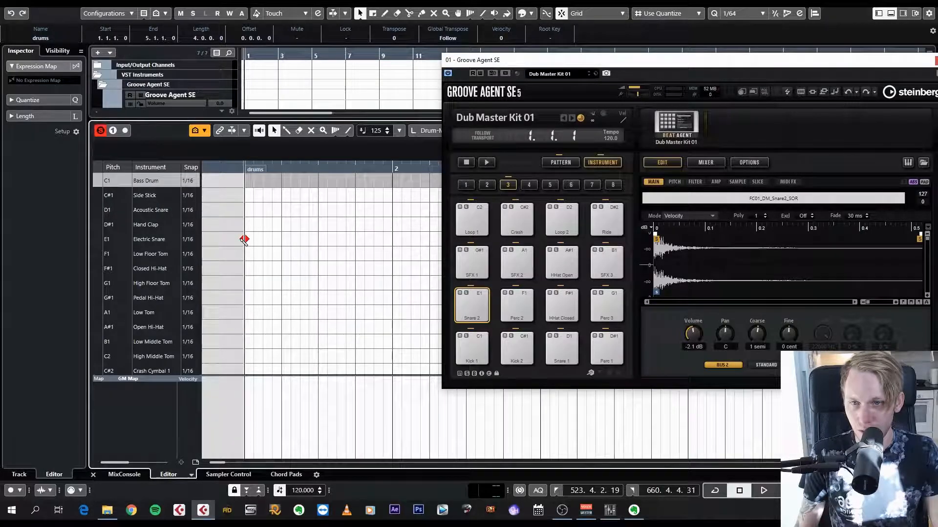
{"action": "left_click", "coordinate": [245, 239], "text": "alt"}
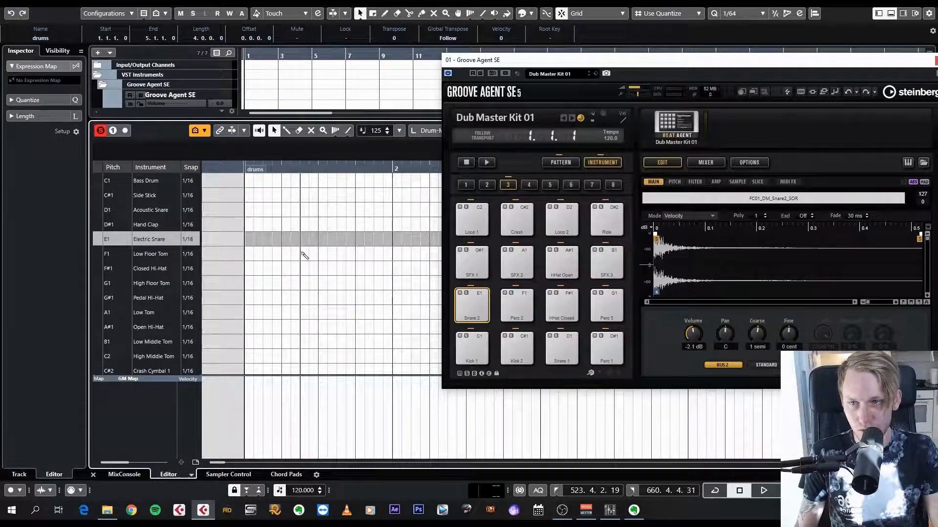
Step: Add Bass Drum hits at 1.1.1 and 1.1.4 and an Electric Snare hit at 1.2.1, and start playback
{"action": "left_click", "coordinate": [246, 181]}
{"action": "left_click", "coordinate": [272, 181]}
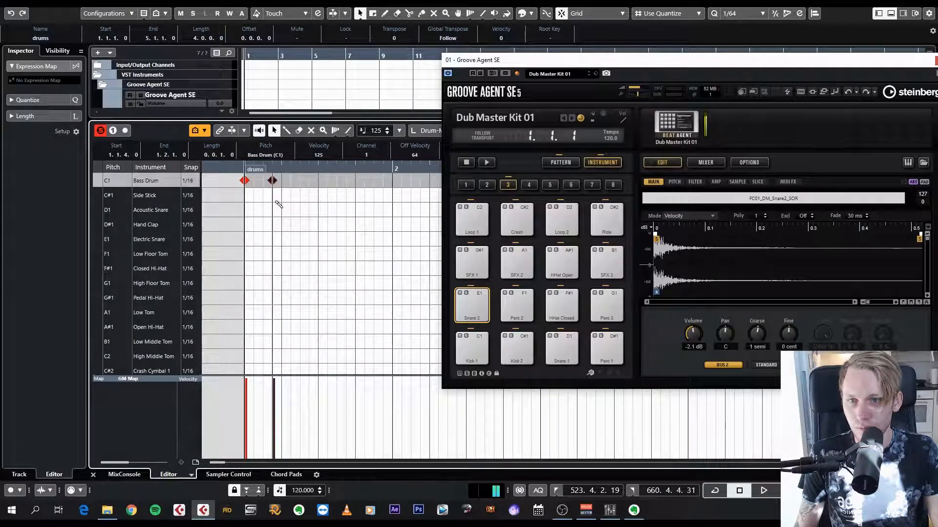
{"action": "left_click", "coordinate": [286, 238]}
{"action": "key", "text": "space"}
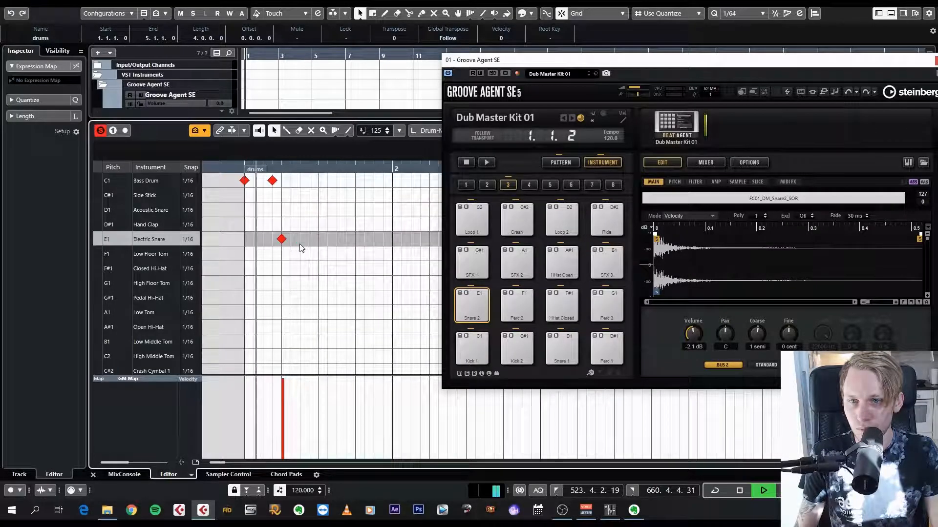
Step: Add a Bass Drum hit at 1.3.1 and three Side Stick hits at 1.3.3, 1.3.4 and 1.4.1
{"action": "left_click", "coordinate": [318, 180]}
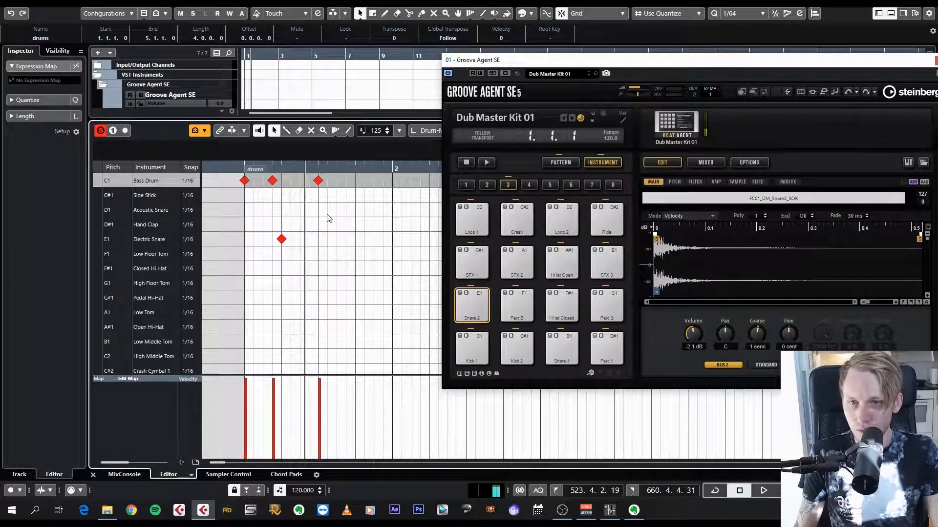
{"action": "left_click", "coordinate": [336, 195]}
{"action": "left_click", "coordinate": [346, 195]}
{"action": "left_click", "coordinate": [355, 195]}
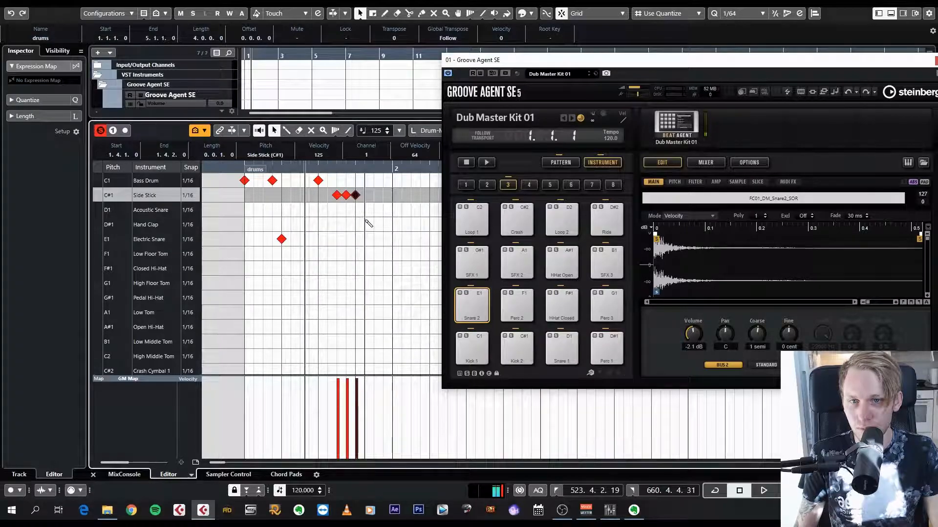
Step: Add Hand Clap hits at 1.4.2, 1.4.3 and 1.4.4, and play the pattern from the start of bar 1
{"action": "left_click", "coordinate": [364, 224]}
{"action": "left_click", "coordinate": [374, 224]}
{"action": "left_click", "coordinate": [383, 224]}
{"action": "left_click", "coordinate": [243, 166]}
{"action": "key", "text": "space"}
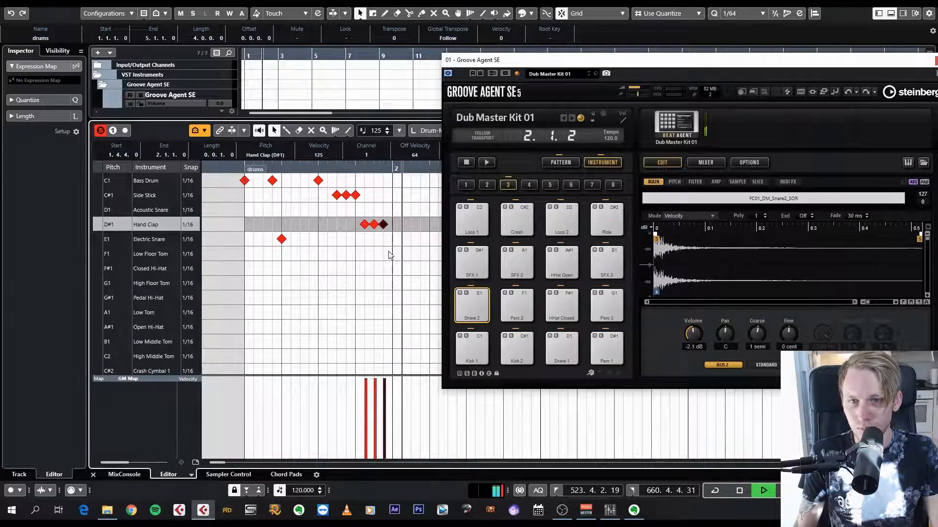
Step: Stop playback and delete all notes from the drums part
{"action": "key", "text": "space"}
{"action": "key", "text": "ctrl+a"}
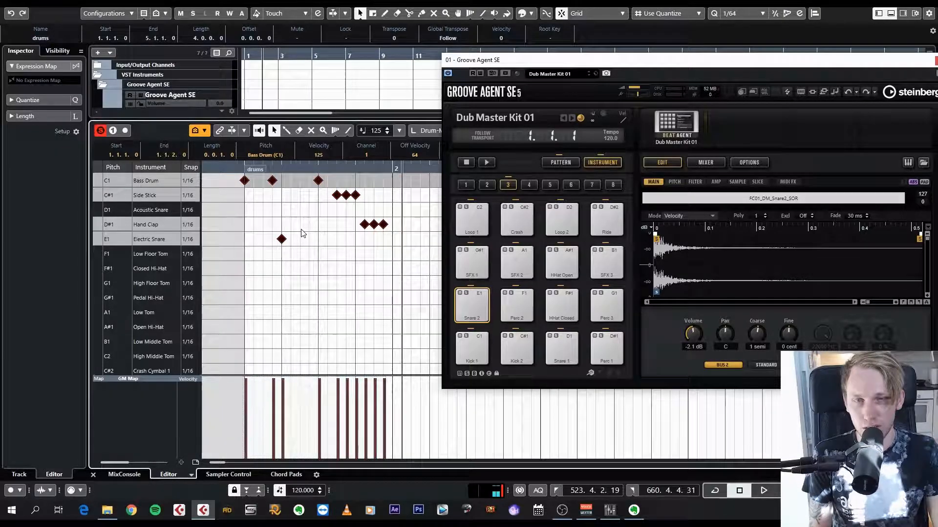
{"action": "key", "text": "Delete"}
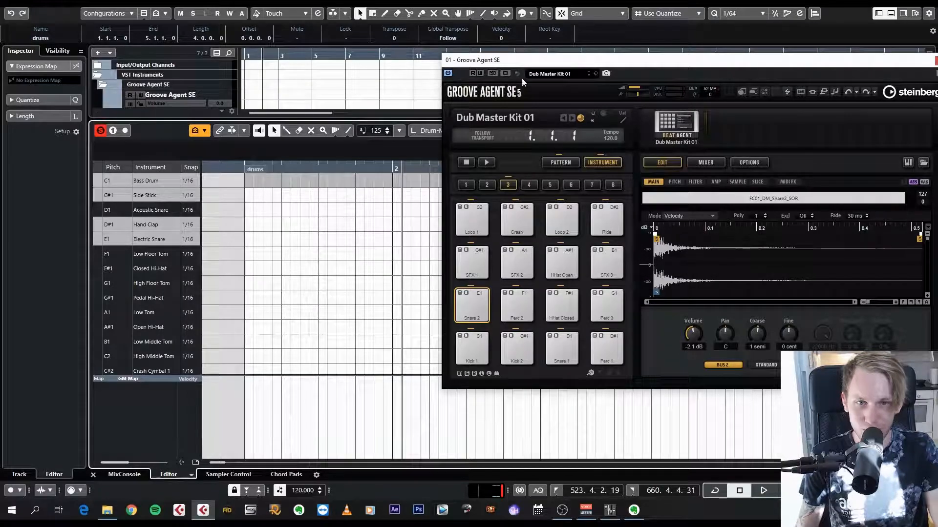
Step: Rename the Closed Hi-Hat instrument on pitch F#1 in the drum map as Big Boom
{"action": "left_click_drag", "start_coordinate": [541, 62], "coordinate": [549, 64]}
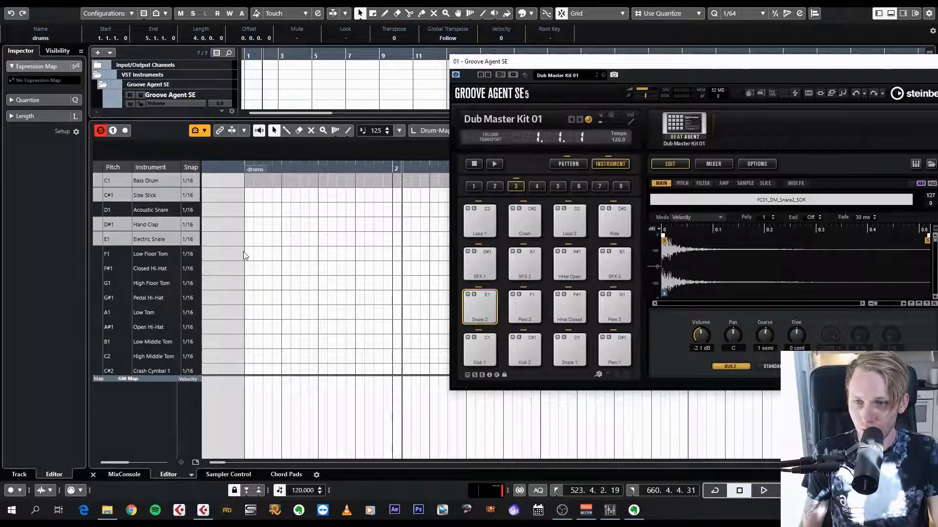
{"action": "double_click", "coordinate": [160, 267]}
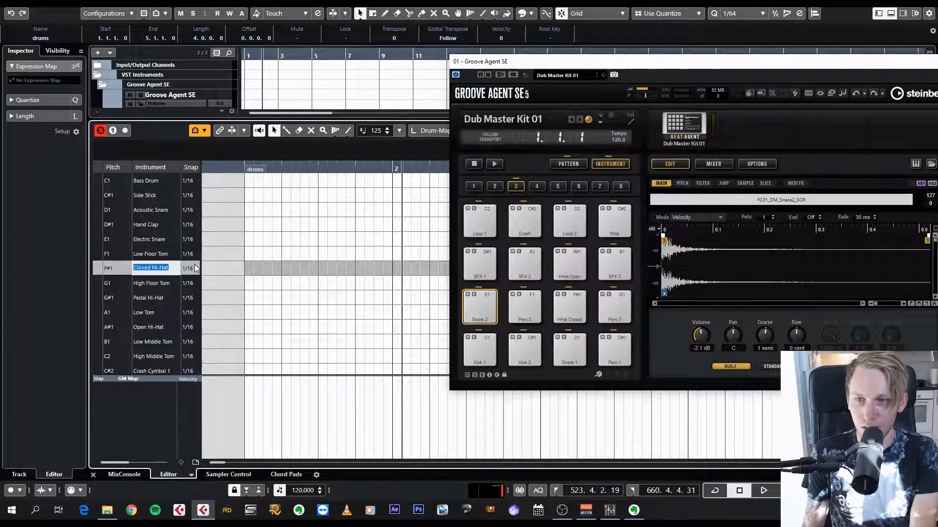
{"action": "type", "text": "Big Boom"}
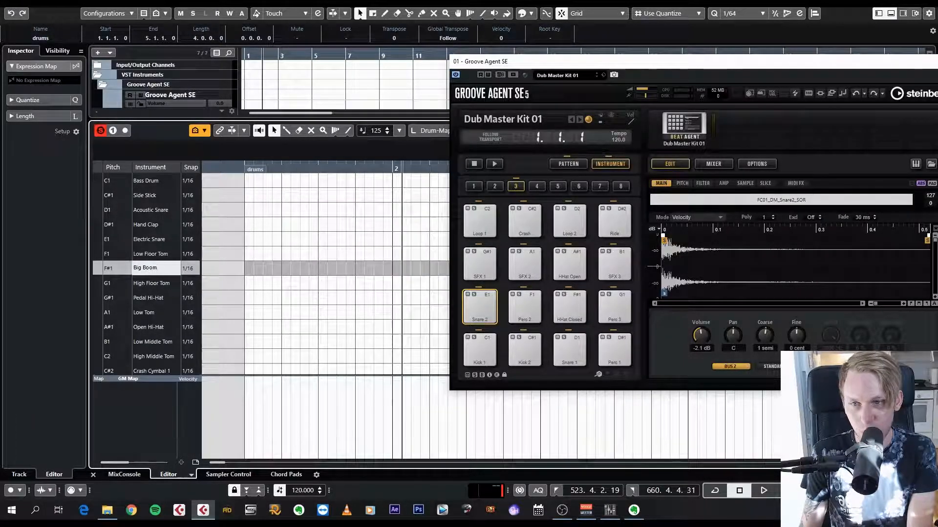
{"action": "key", "text": "Return"}
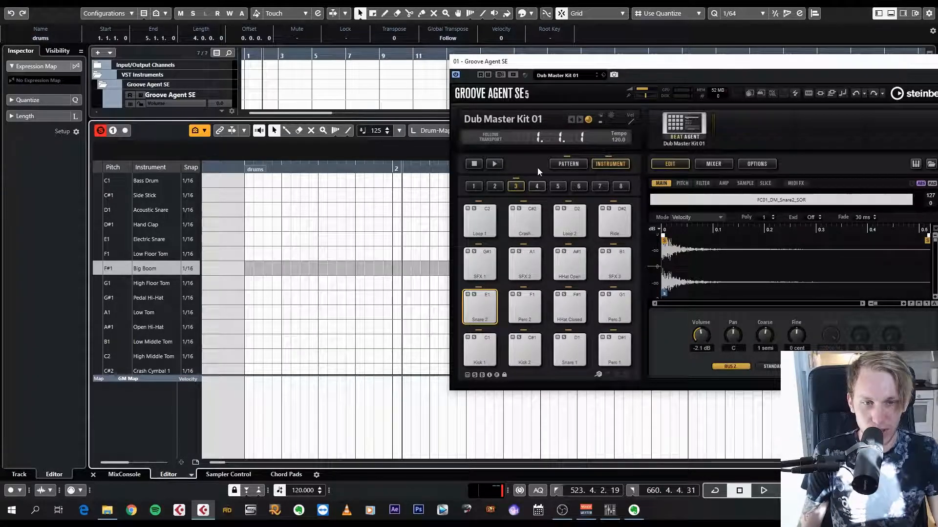
Step: Close the Groove Agent SE window and the Drum Editor, and delete the drums part from its track
{"action": "left_click_drag", "start_coordinate": [875, 63], "coordinate": [681, 35]}
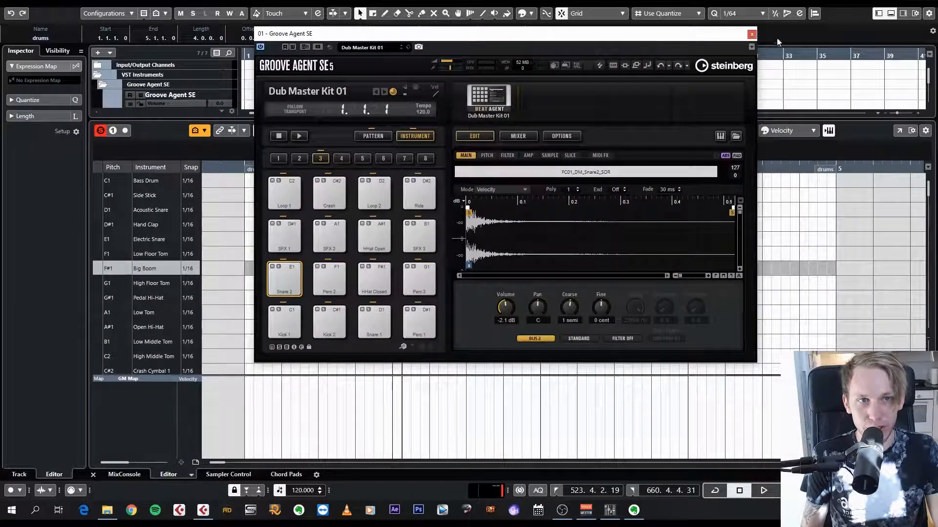
{"action": "left_click", "coordinate": [751, 35]}
{"action": "key", "text": "ctrl+e"}
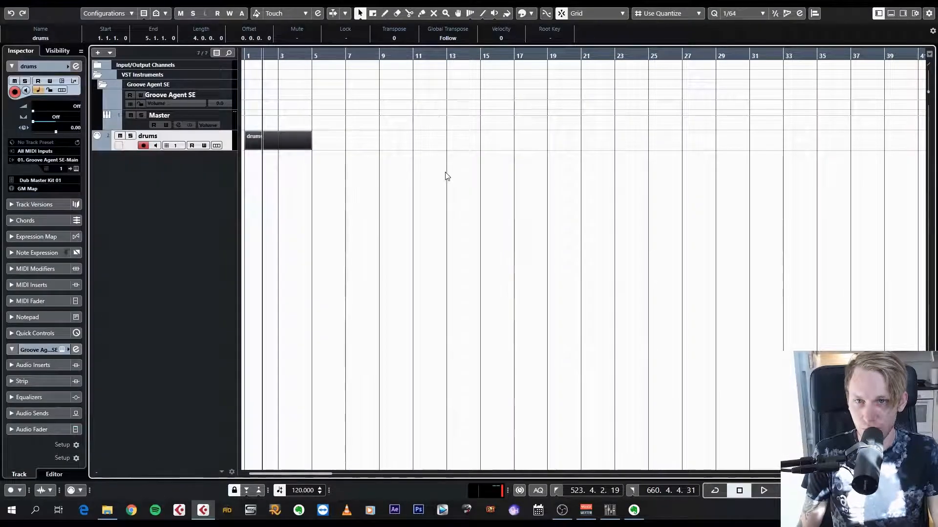
{"action": "left_click", "coordinate": [279, 138]}
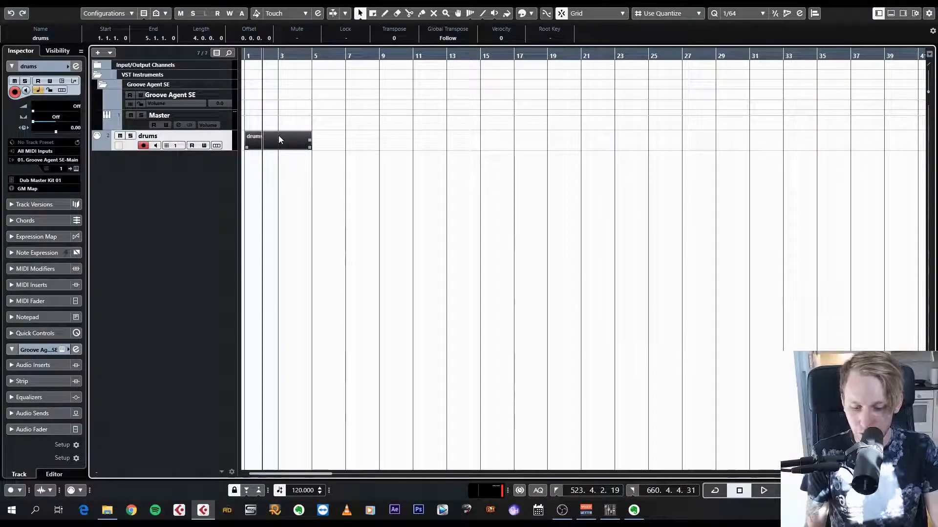
{"action": "key", "text": "Delete"}
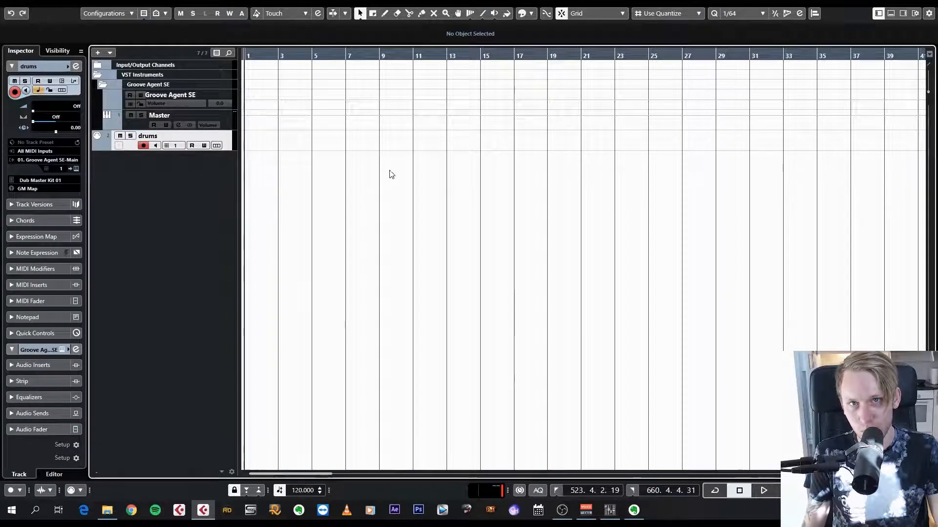
{"action": "key", "text": "h"}
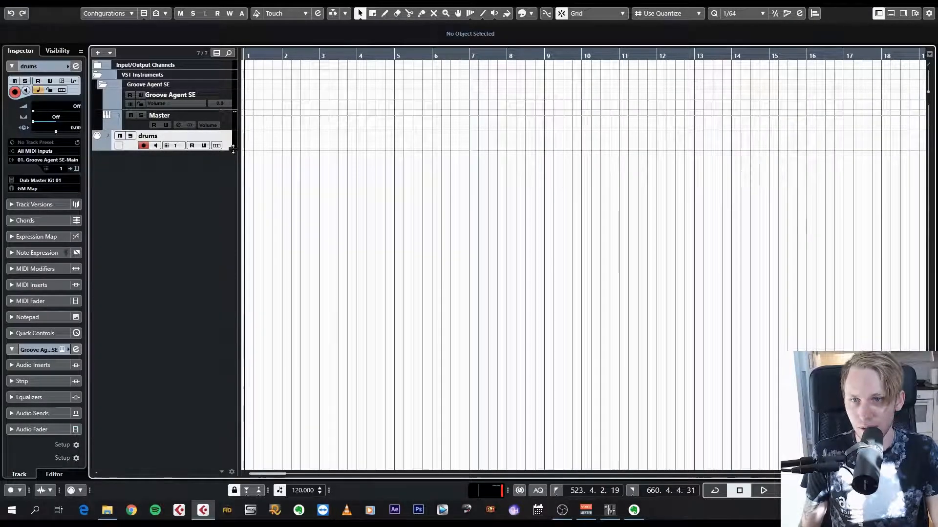
{"action": "scroll", "coordinate": [357, 142], "scroll_direction": "up", "scroll_amount": 3}
{"action": "scroll", "coordinate": [357, 143], "scroll_direction": "left", "scroll_amount": 3}
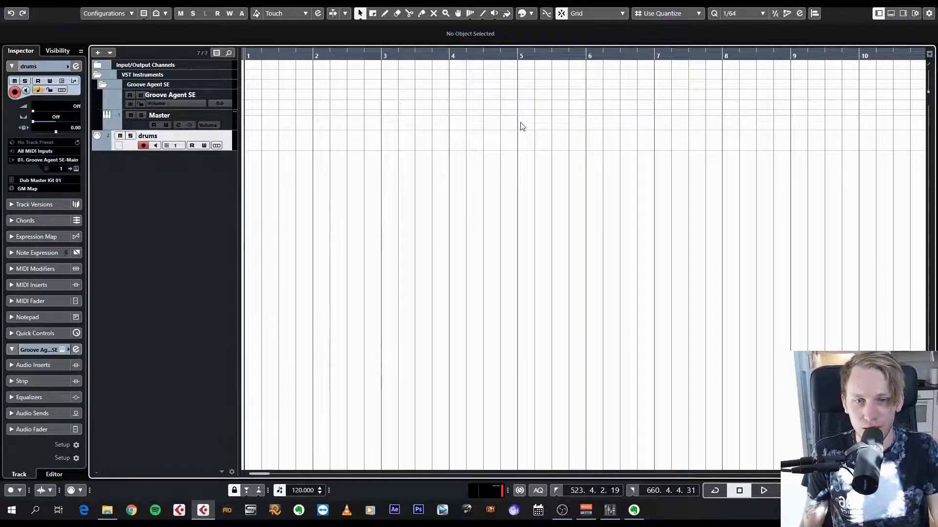
{"action": "scroll", "coordinate": [424, 157], "scroll_direction": "up", "scroll_amount": 3}
{"action": "scroll", "coordinate": [610, 169], "scroll_direction": "left", "scroll_amount": 3}
{"action": "scroll", "coordinate": [454, 162], "scroll_direction": "down", "scroll_amount": 4}
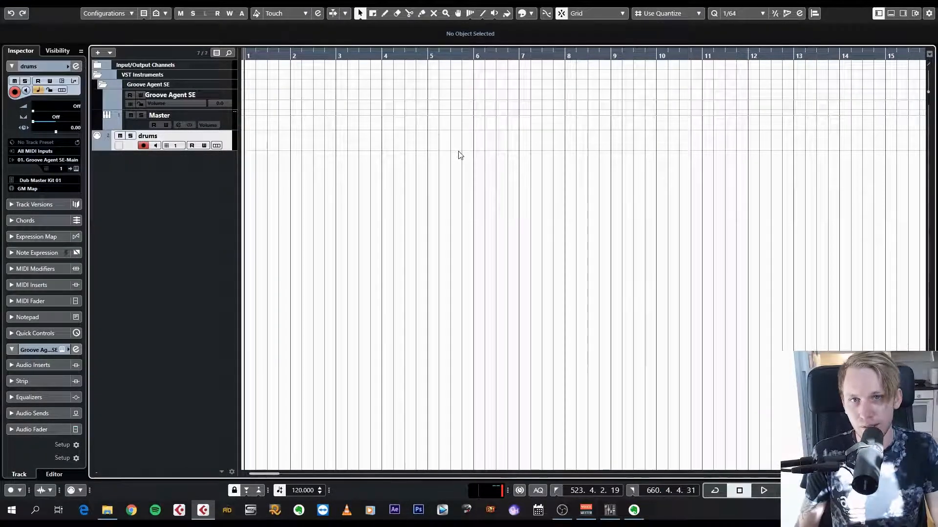